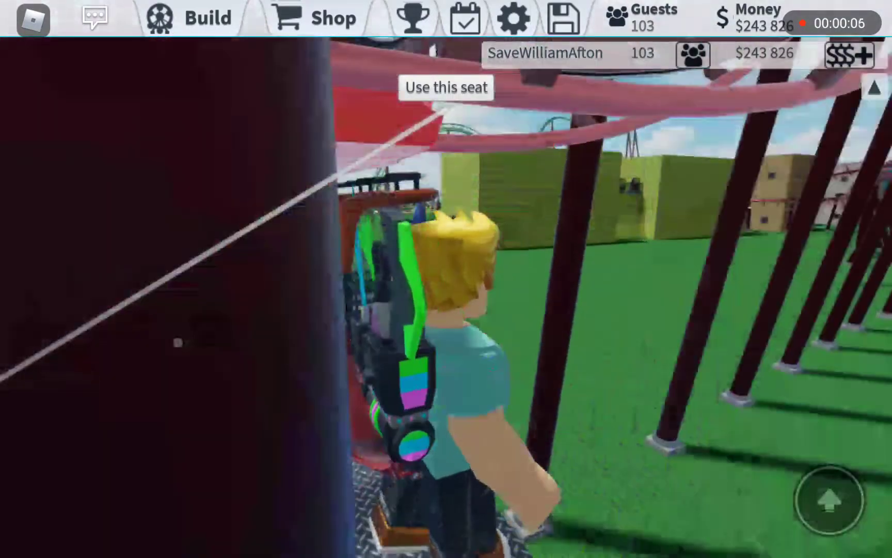
Sit in the suspended coaster train's seat at the station.
key(e)
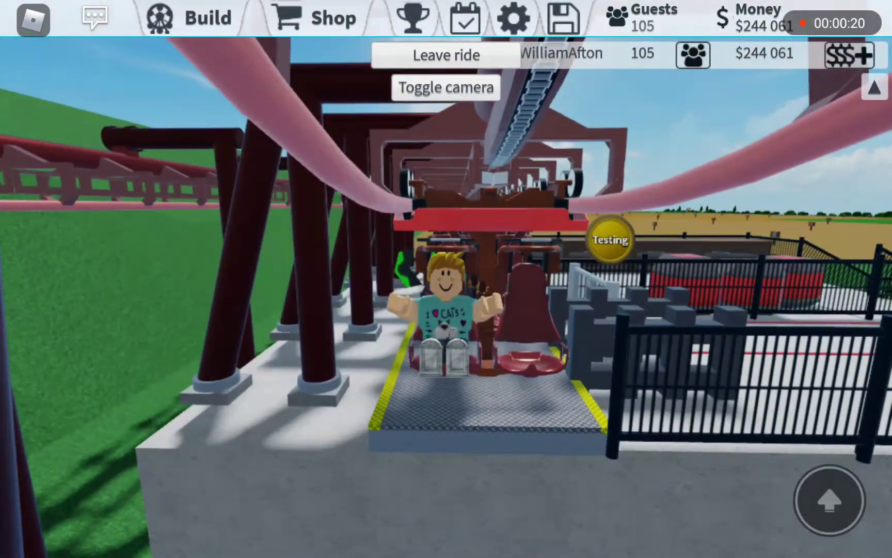
Ride the coaster in first-person view, then leave the ride.
click(447, 88)
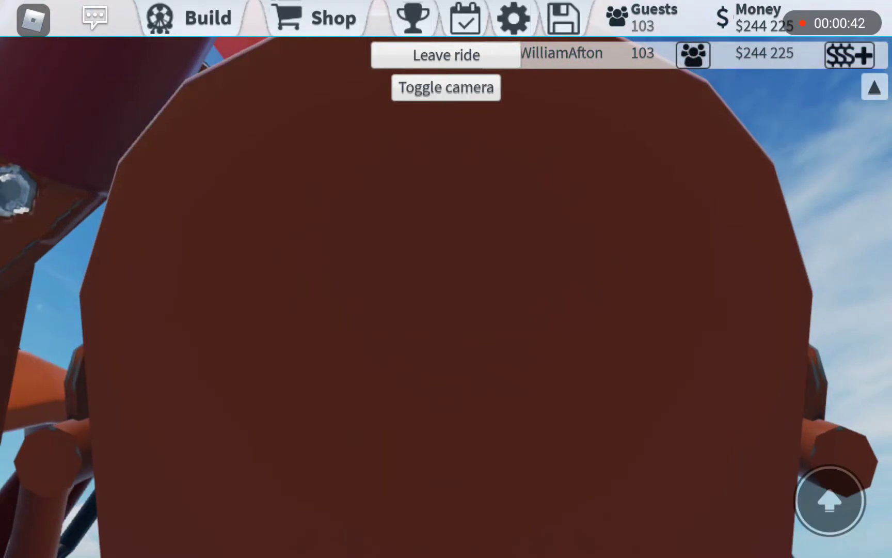
scroll(446, 278, down, 8)
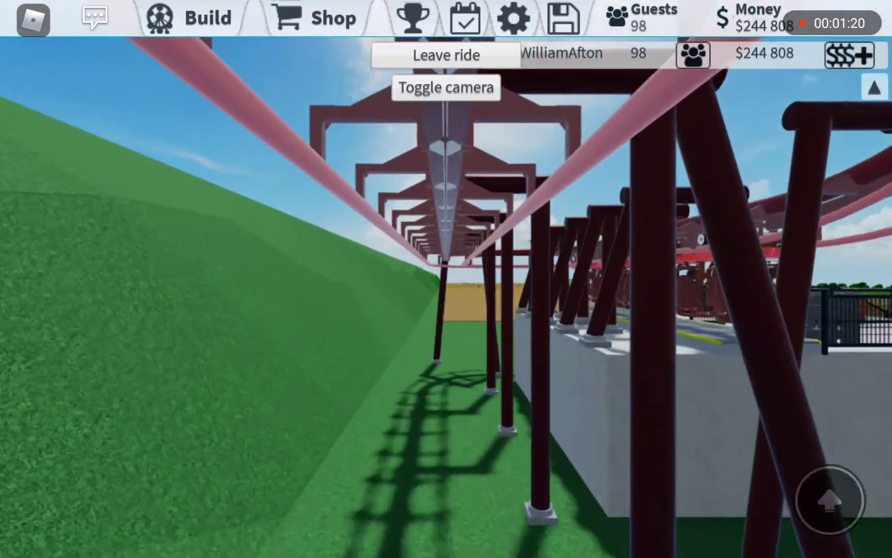
click(446, 54)
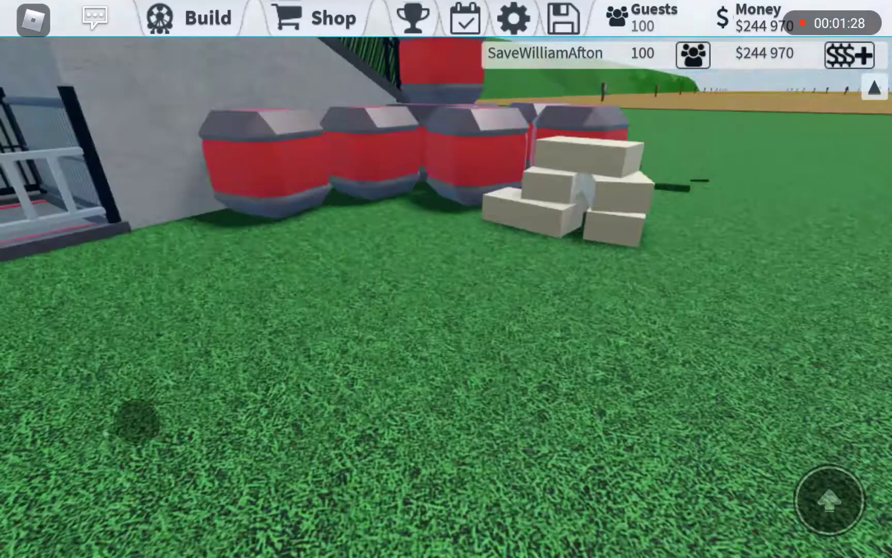
Enter build mode and place one Path Pebble tile on the grass near the stairs.
click(188, 18)
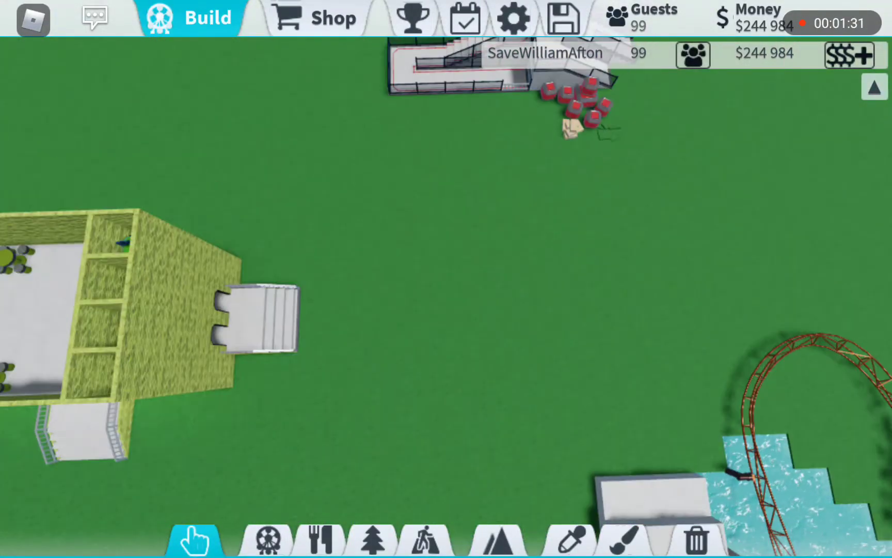
click(425, 538)
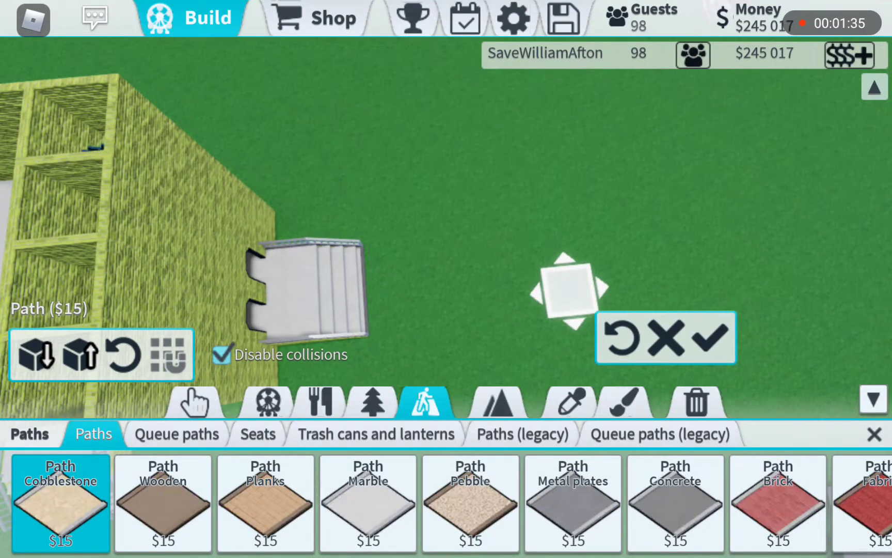
click(471, 502)
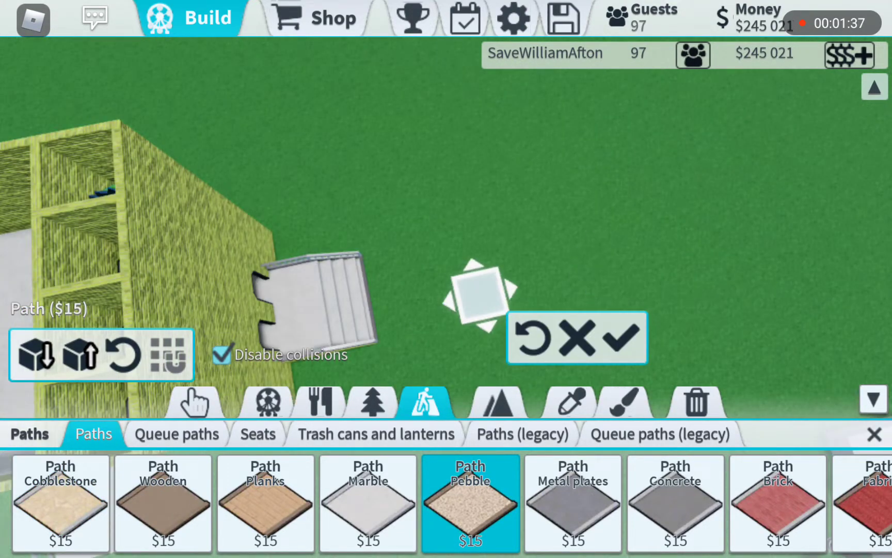
click(623, 338)
click(626, 401)
click(749, 504)
Copy the pebble tile's and stairs' appearances and swap the first three Appearance slots.
click(750, 470)
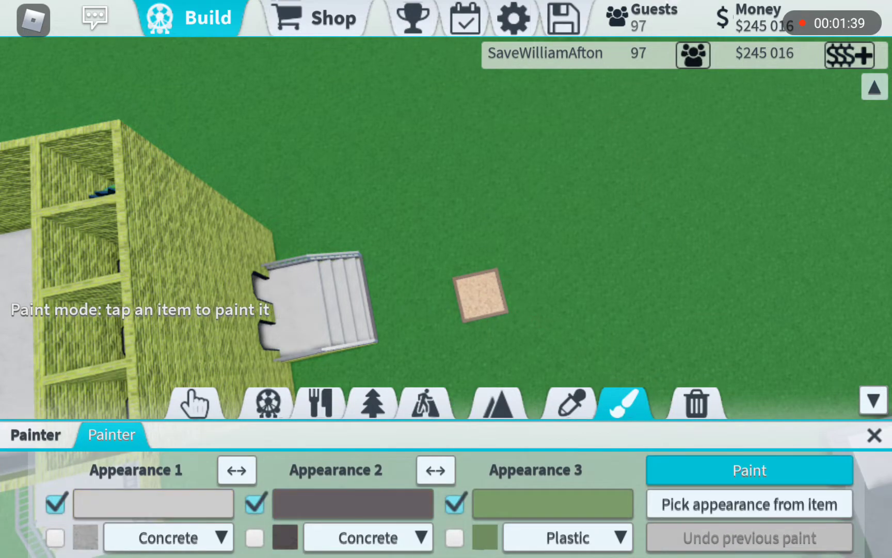
click(749, 504)
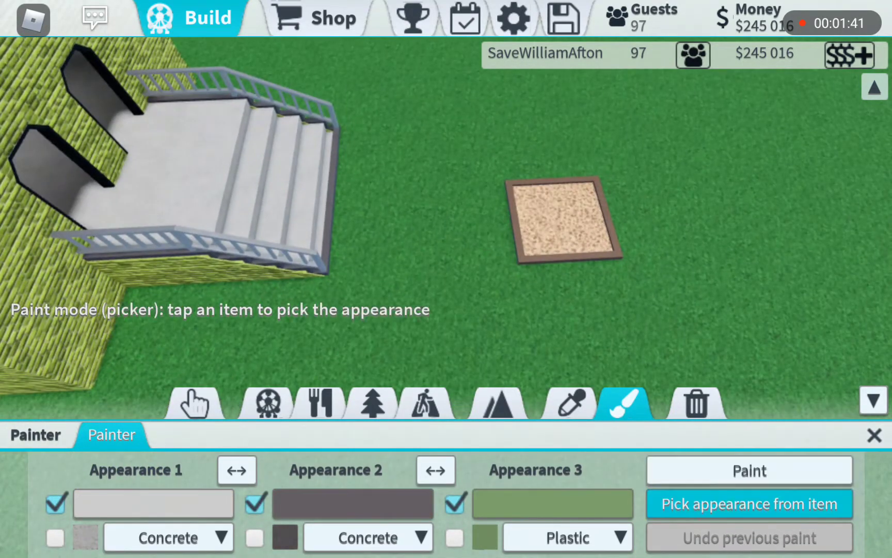
click(561, 220)
click(750, 504)
click(209, 160)
click(236, 469)
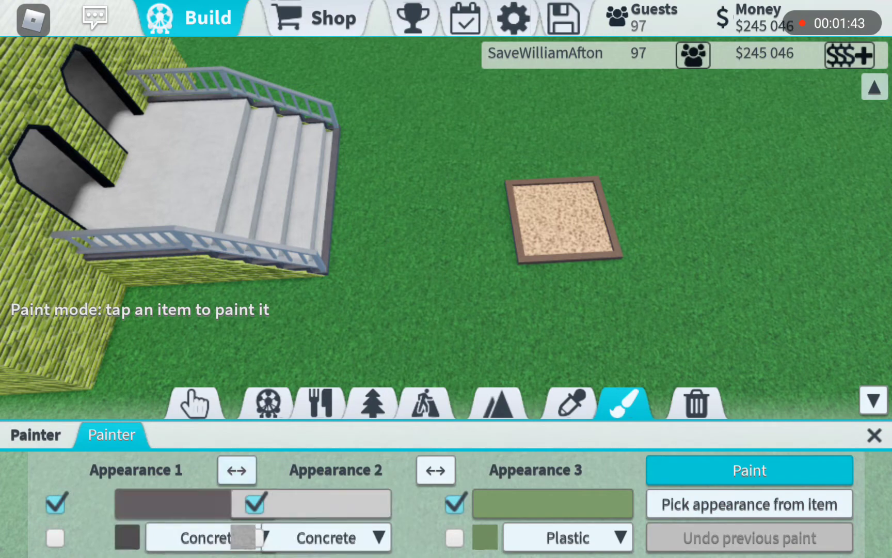
click(436, 470)
Recopy the tile's and stairs' materials, swap slots two and three, and paint the tile.
click(750, 504)
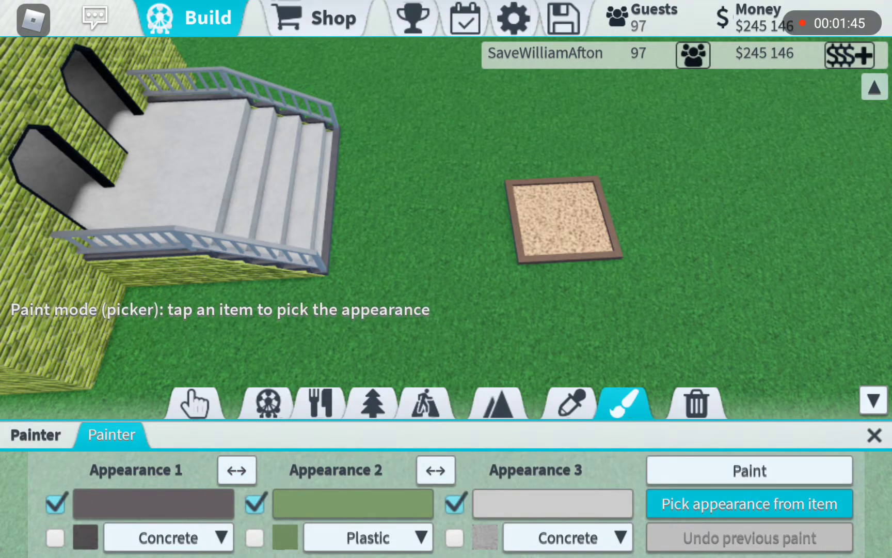
click(561, 219)
click(435, 470)
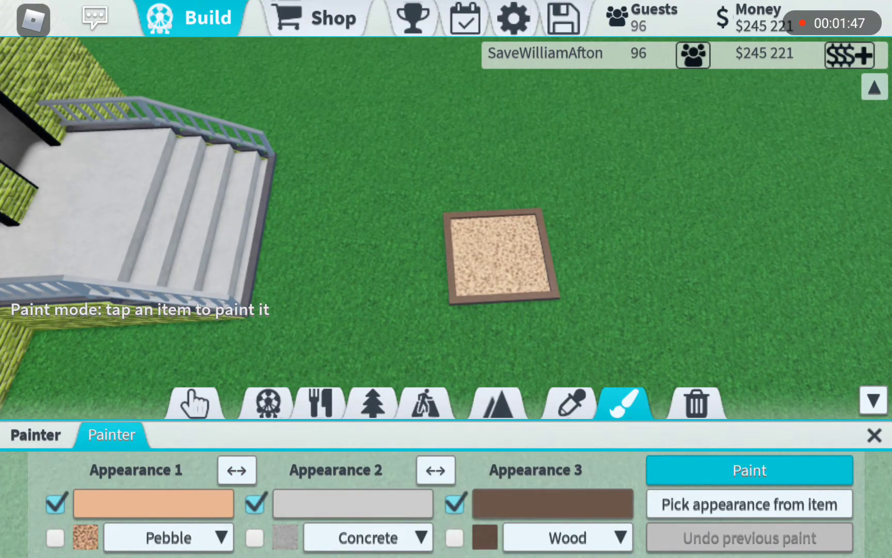
click(750, 503)
click(210, 161)
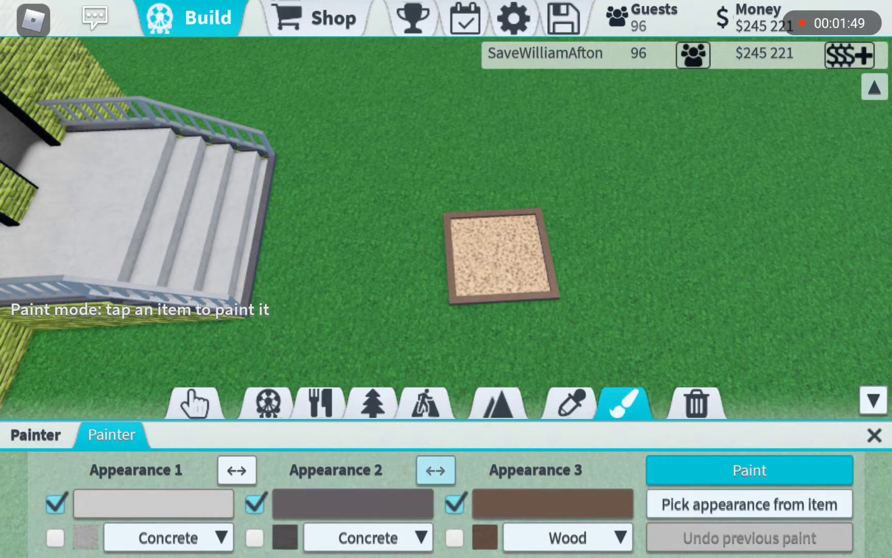
click(435, 470)
click(498, 255)
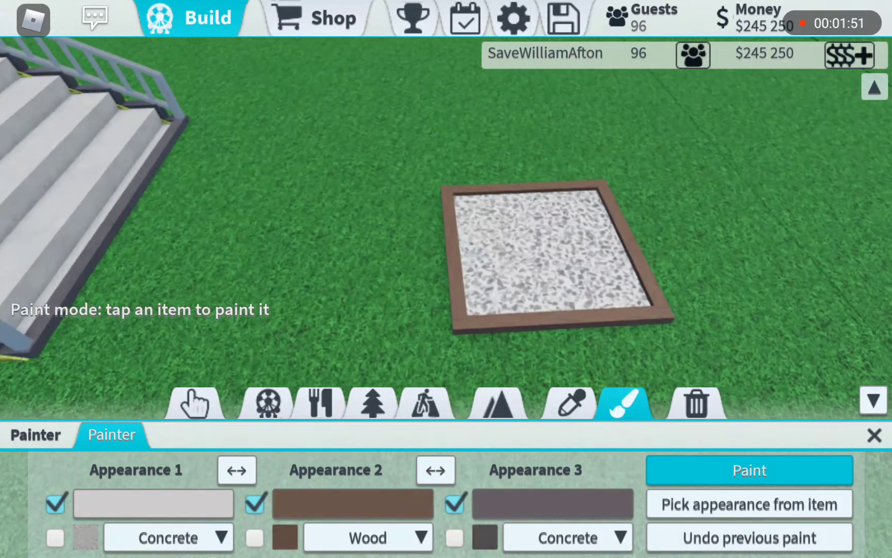
Undo that paint and repaint the tile with Pebble surface and a grey Concrete border.
click(749, 504)
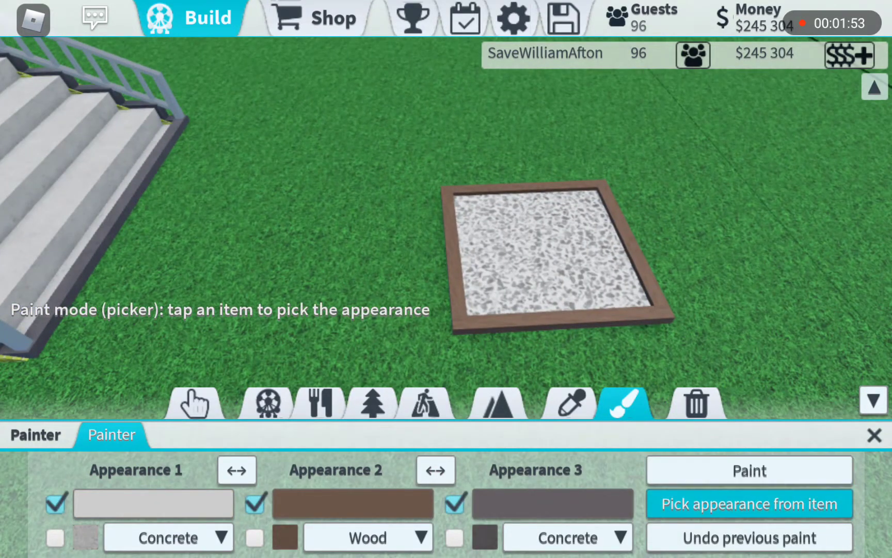
click(750, 537)
click(544, 251)
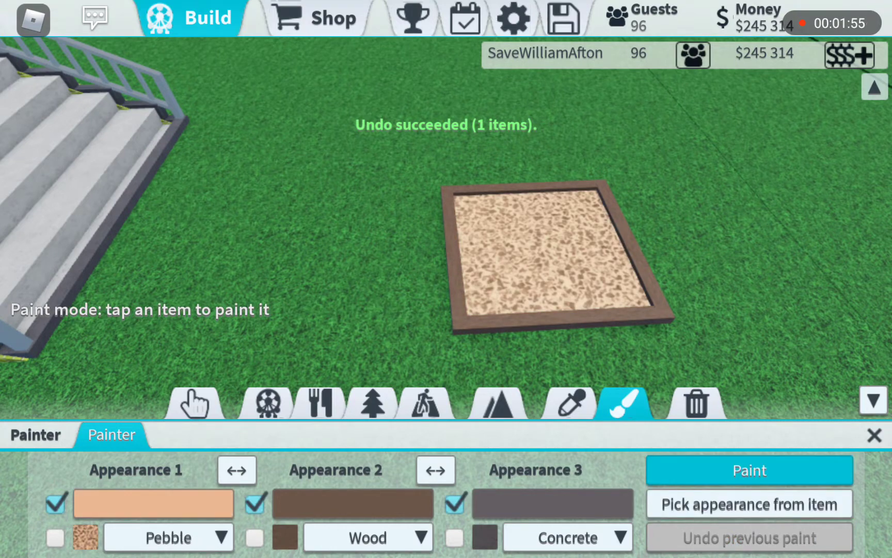
click(436, 469)
click(544, 251)
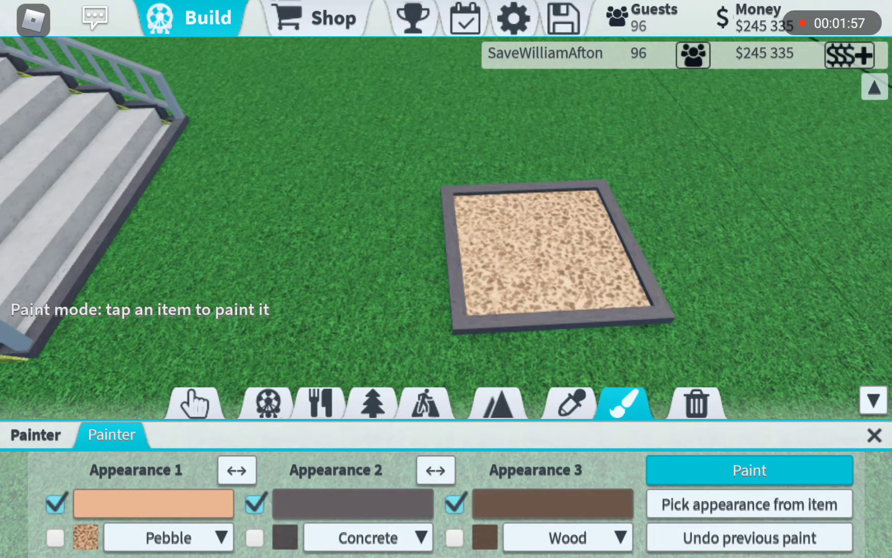
click(369, 538)
click(419, 423)
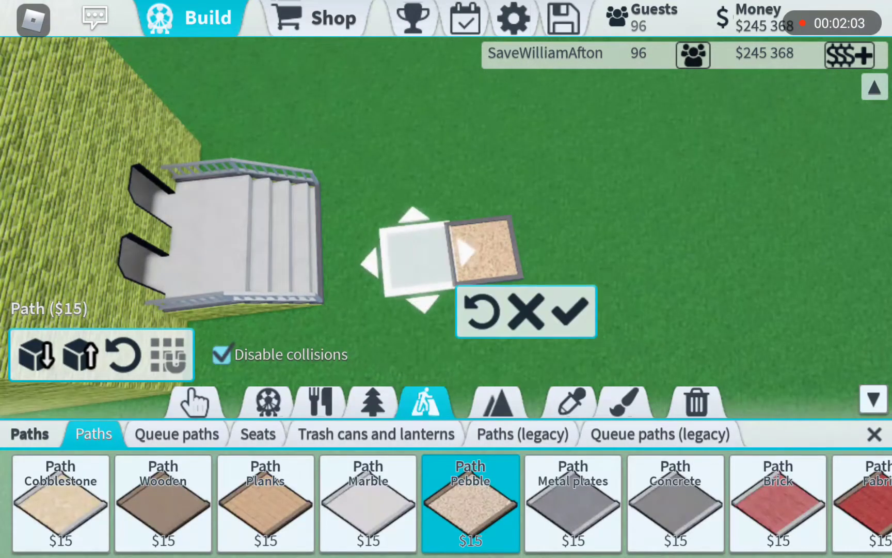
Add pebble tiles beside the stairs and remove two unwanted path tiles.
click(503, 319)
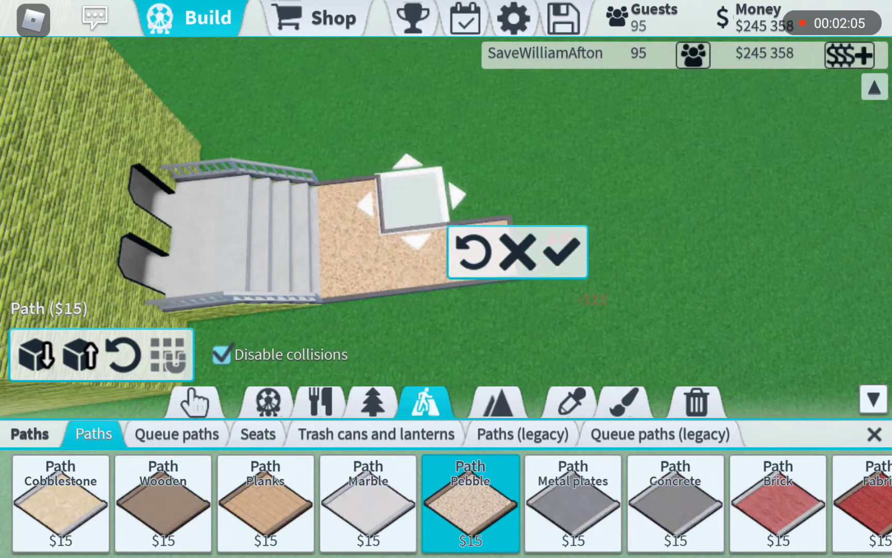
click(565, 258)
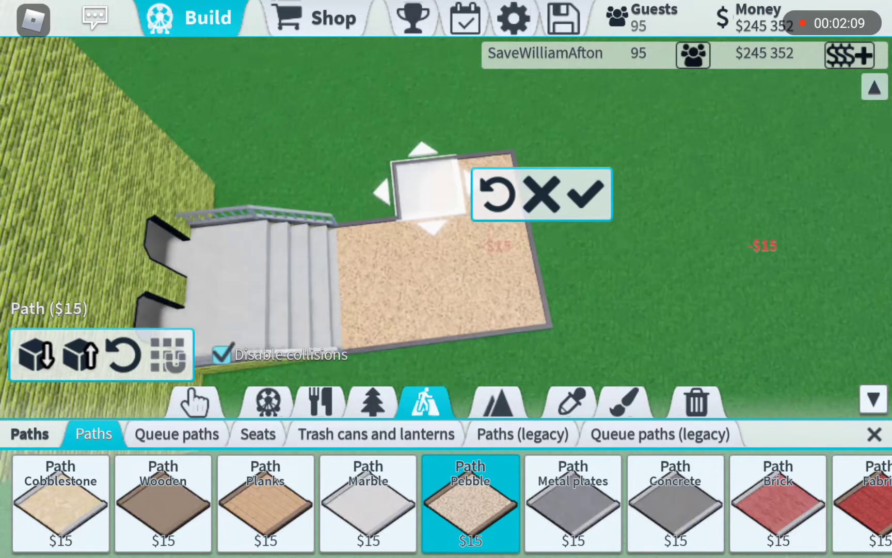
click(695, 402)
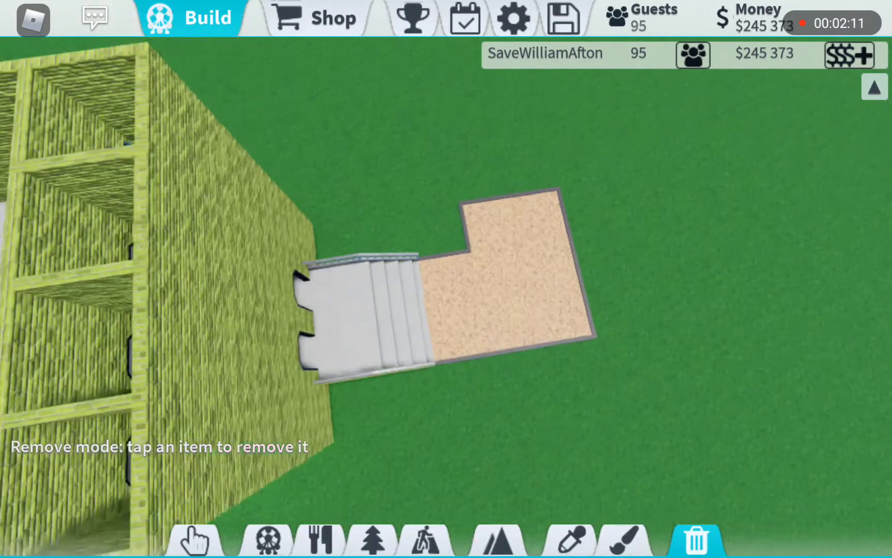
click(519, 229)
click(570, 540)
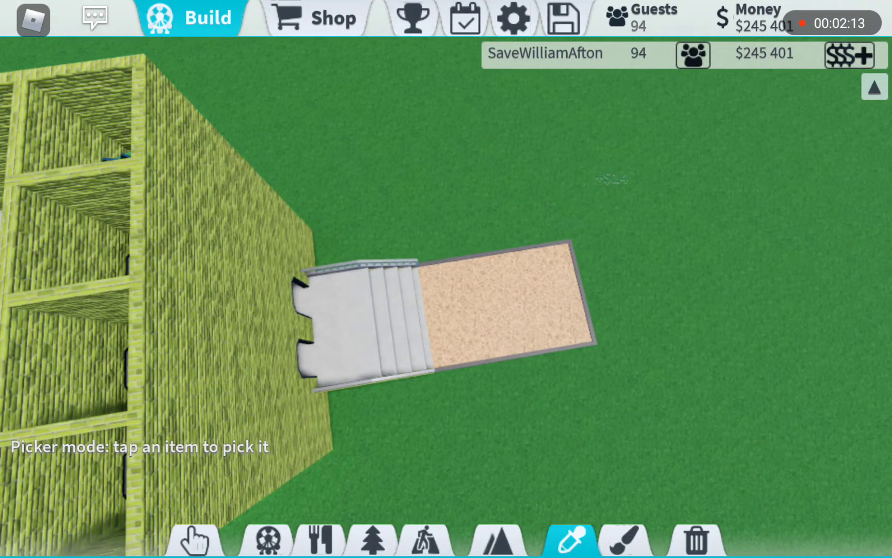
click(502, 299)
Lay a square pebble plaza on the ground beside the coaster.
drag(627, 209, 349, 104)
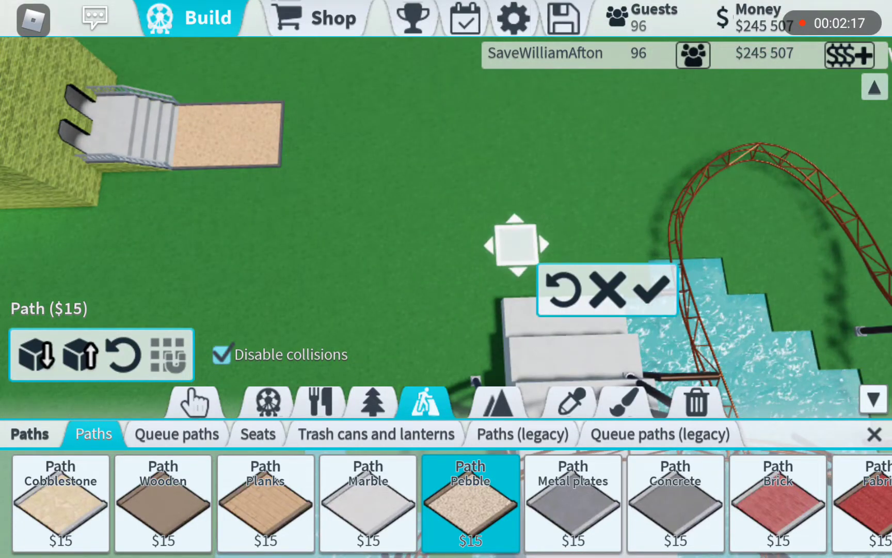
click(533, 241)
click(589, 240)
click(551, 241)
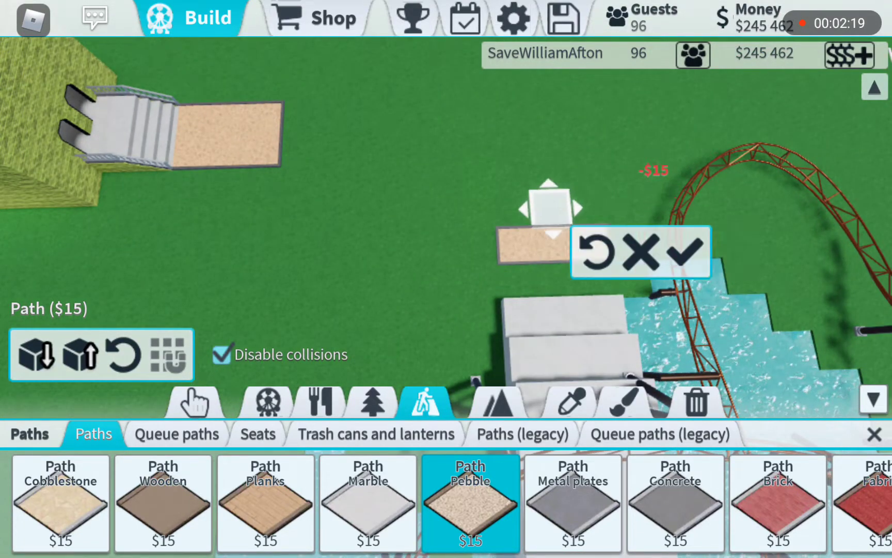
click(512, 209)
click(513, 172)
click(512, 210)
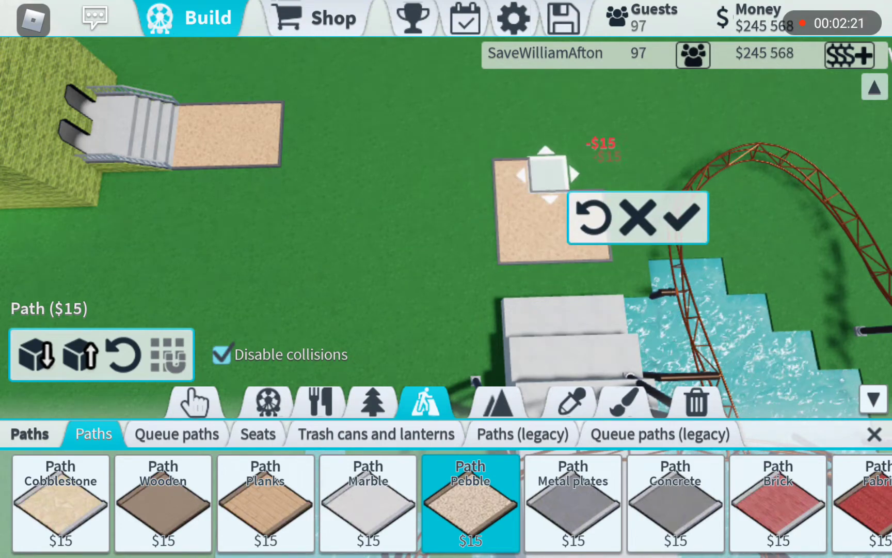
click(551, 170)
click(572, 196)
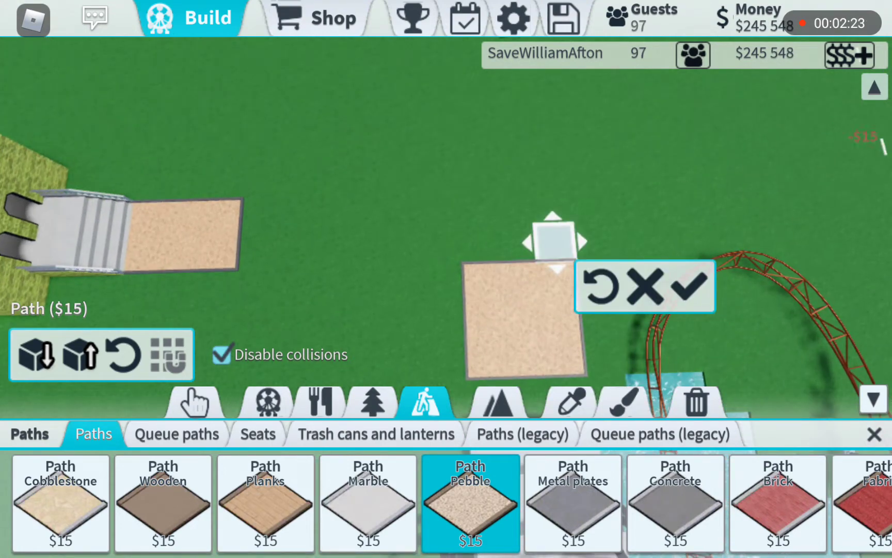
click(551, 240)
click(481, 241)
Add pebble tiles along the square's top edge, fill its corner, and extend upward.
drag(447, 140, 446, 252)
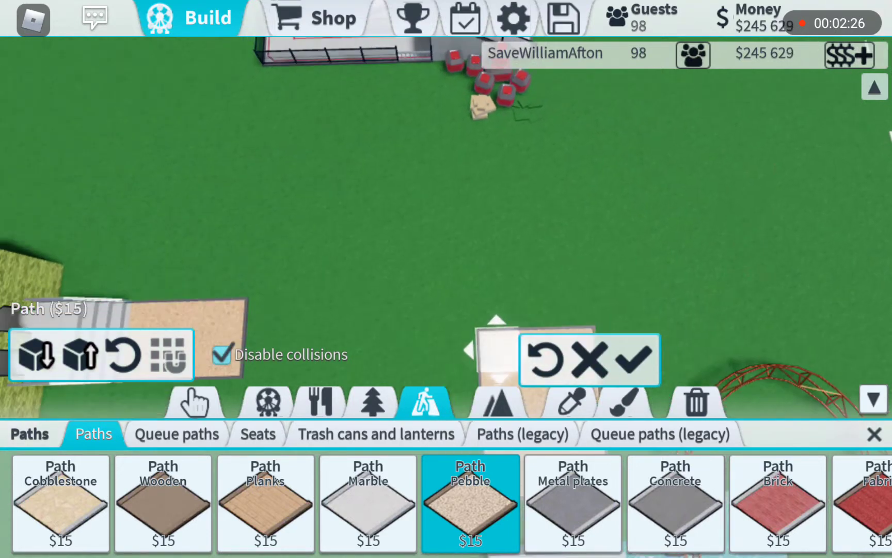
drag(446, 209, 447, 174)
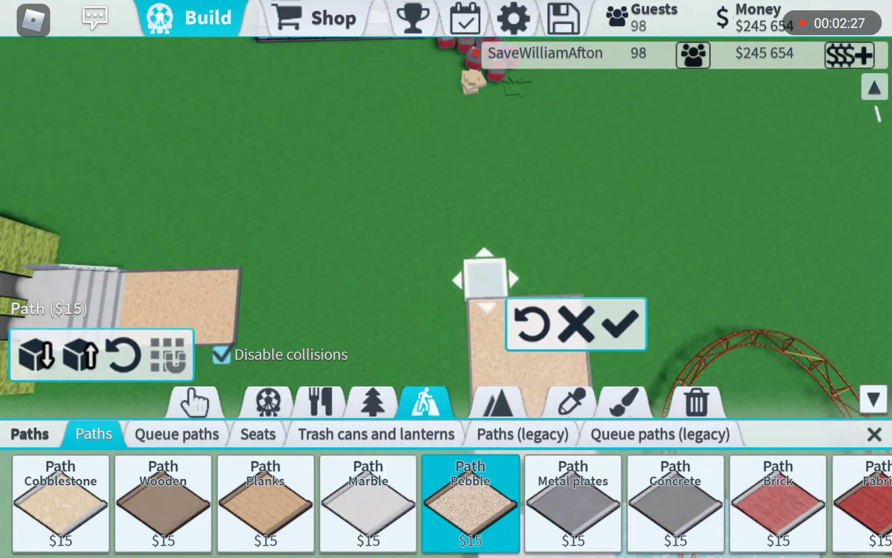
click(502, 279)
click(558, 275)
click(523, 279)
scroll(446, 209, down, 2)
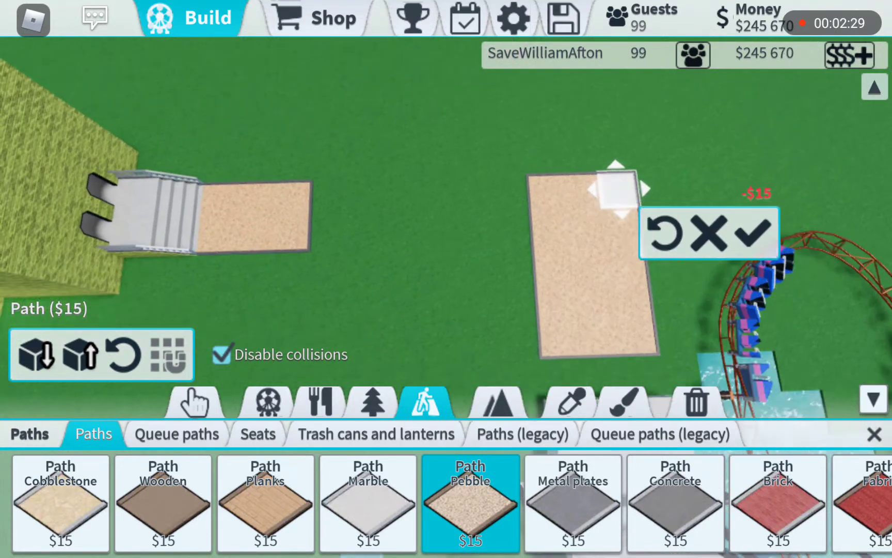
scroll(446, 209, up, 2)
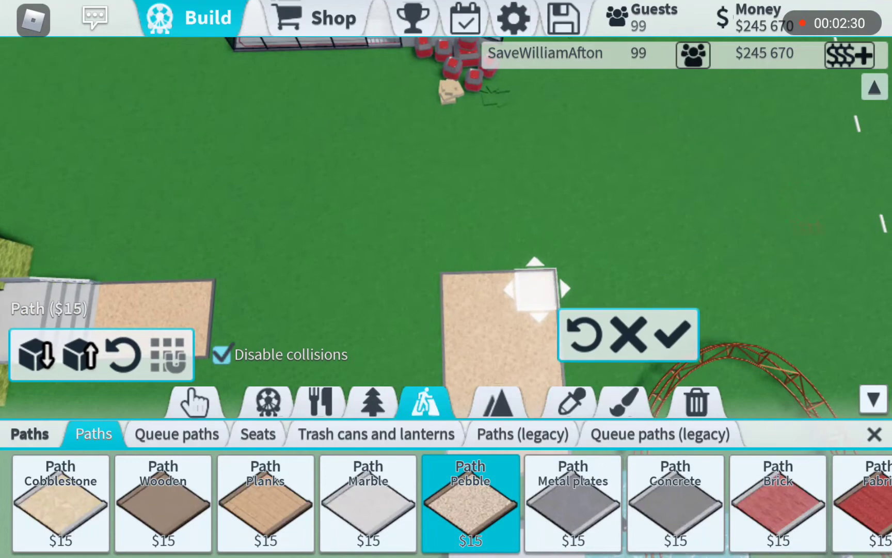
click(536, 251)
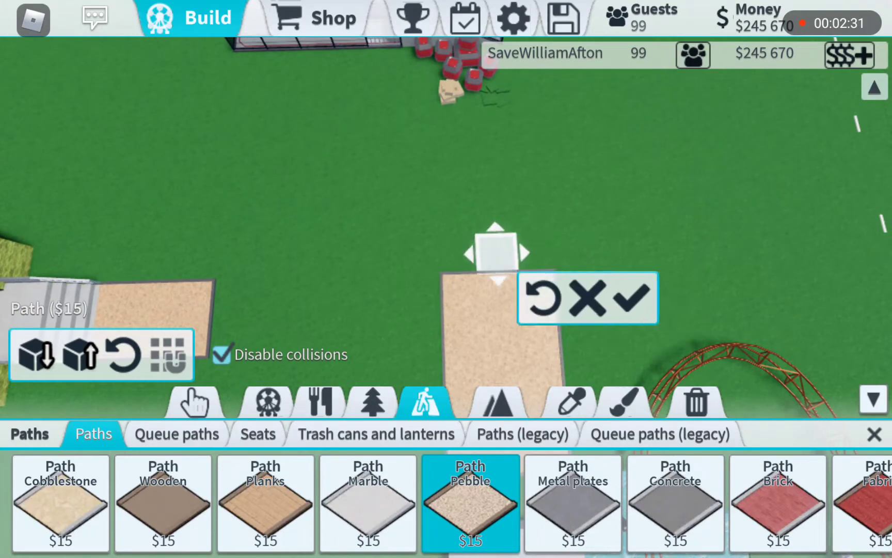
click(501, 237)
Extend the pebble path rightward and fill the tiles below that stretch.
drag(348, 174, 523, 154)
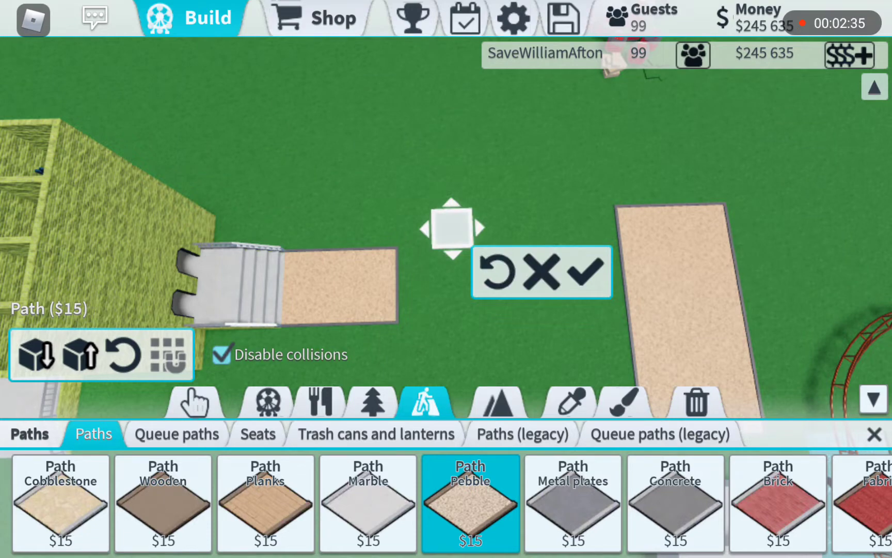
click(417, 227)
click(452, 227)
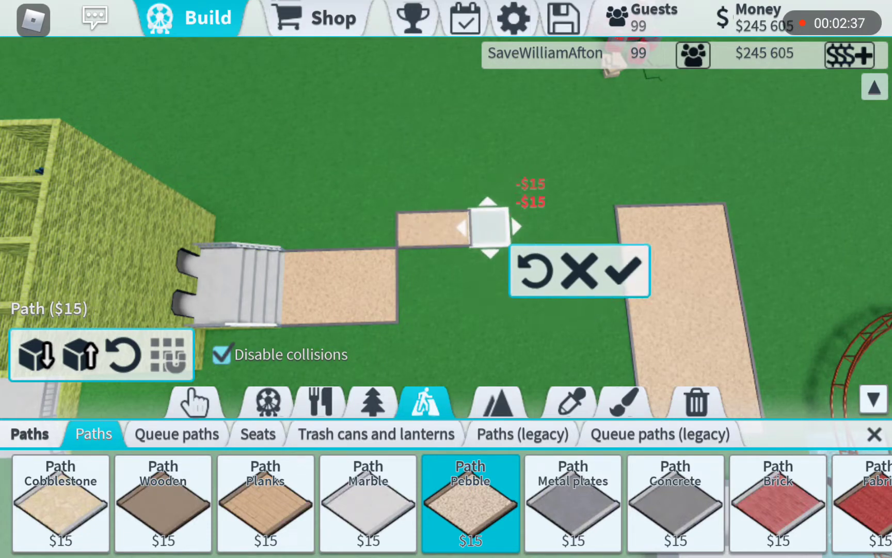
click(491, 264)
click(488, 300)
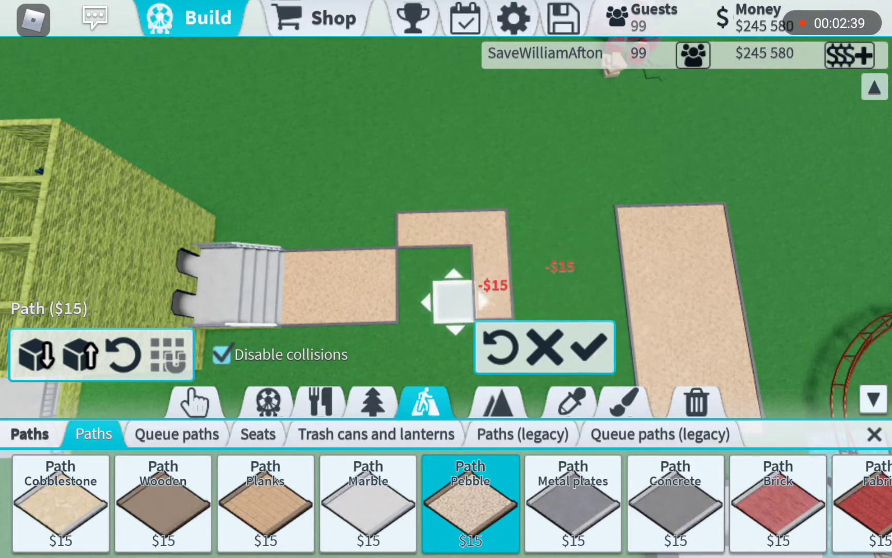
click(448, 301)
click(418, 298)
click(453, 263)
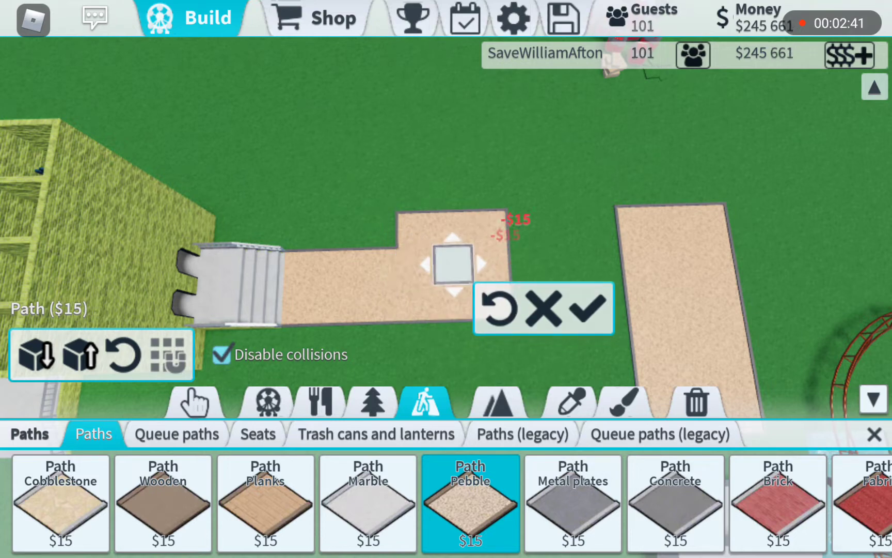
key(Escape)
Reselect Pebble path and lay tiles joining the left path to the right strip.
click(873, 434)
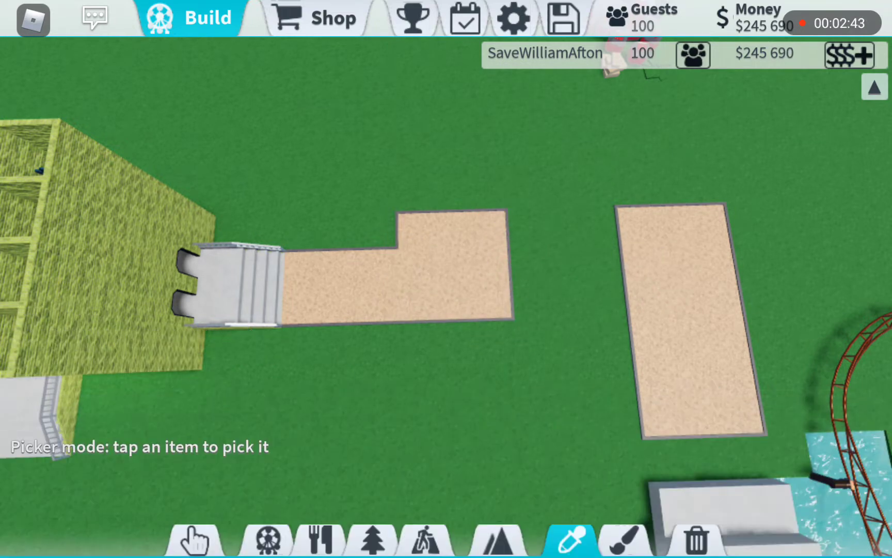
click(470, 502)
scroll(446, 244, up, 3)
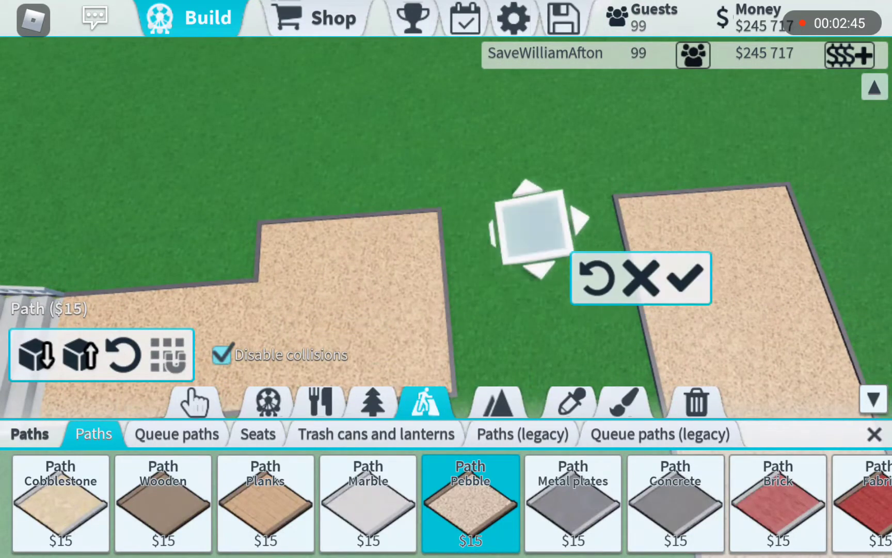
click(471, 234)
click(530, 229)
click(589, 226)
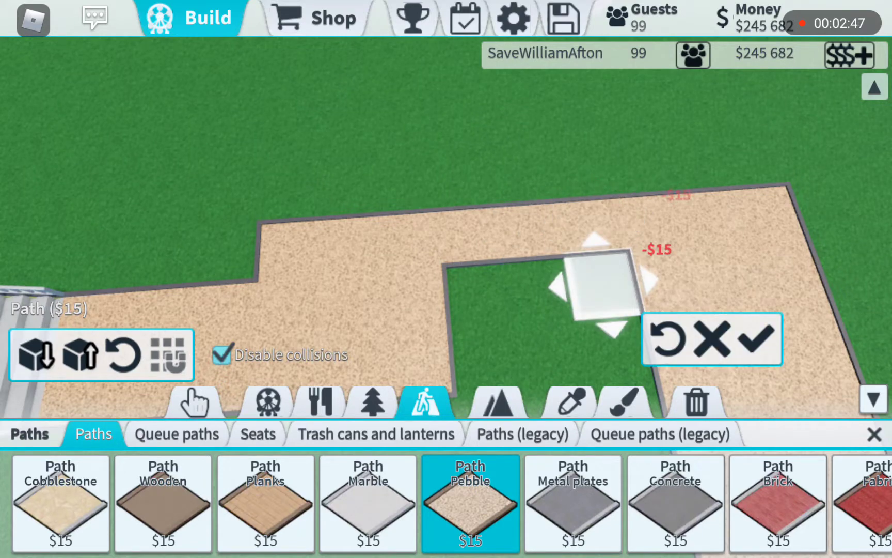
click(589, 289)
Fill the notch in the joined pebble plaza with four tiles.
drag(446, 210, 419, 125)
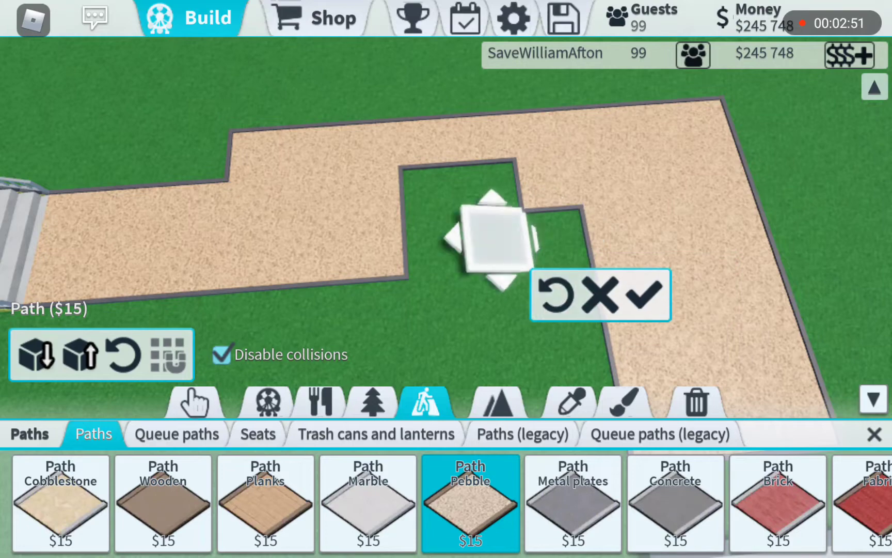
click(516, 241)
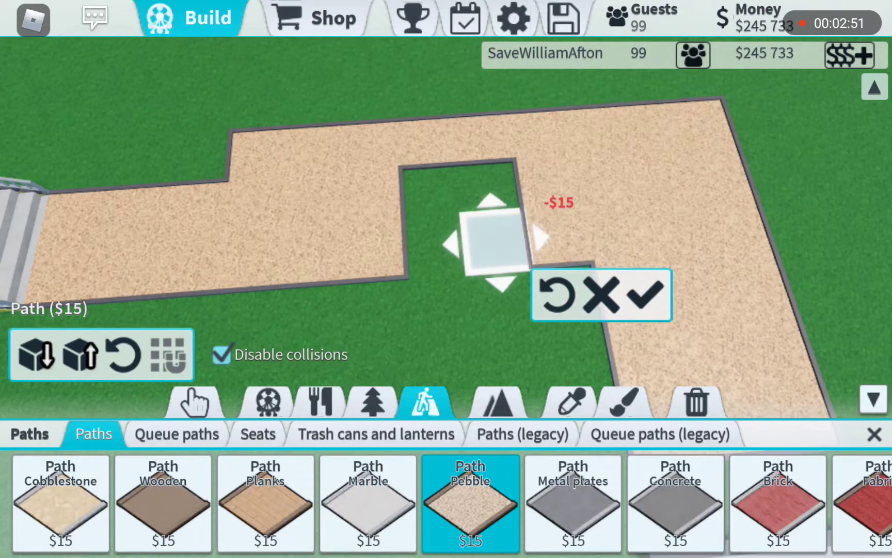
click(488, 209)
click(432, 192)
click(488, 188)
drag(446, 174, 488, 314)
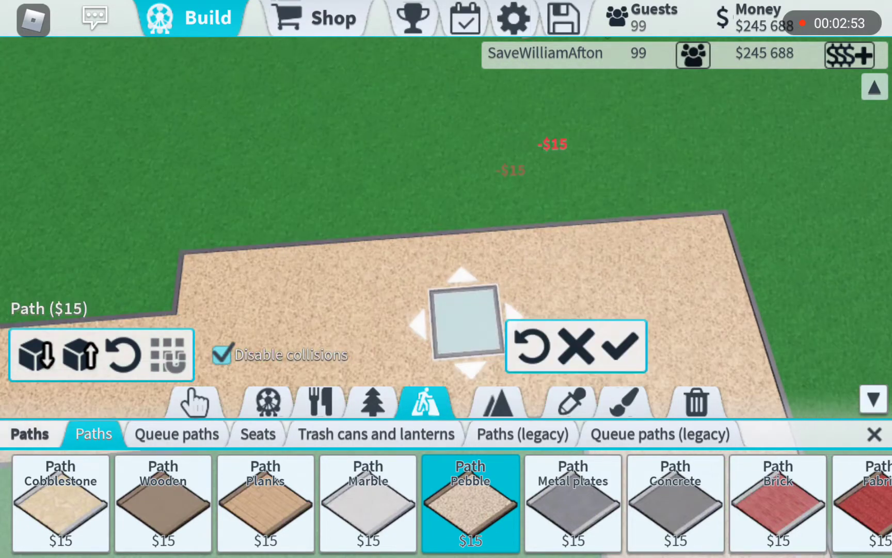
scroll(446, 209, down, 5)
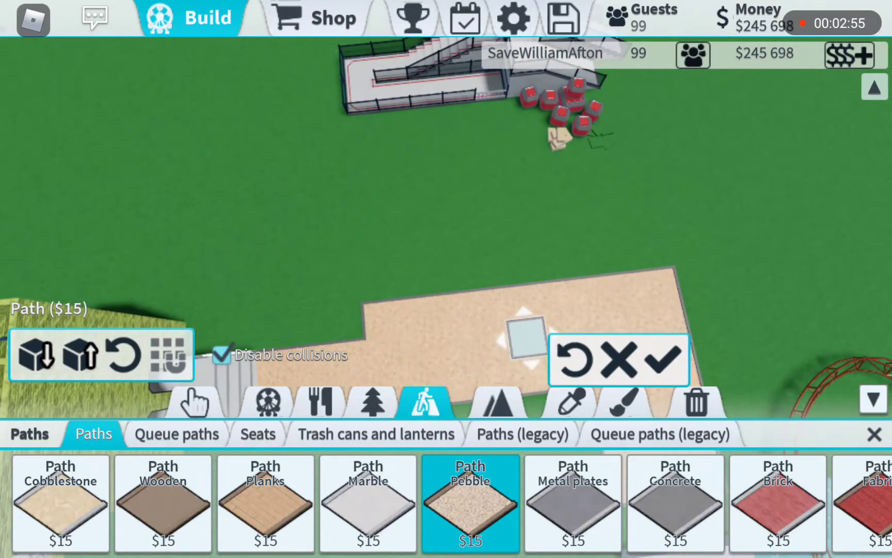
scroll(446, 209, up, 3)
Add pebble tiles along the plaza's upper edge and extend the path toward the station.
click(603, 265)
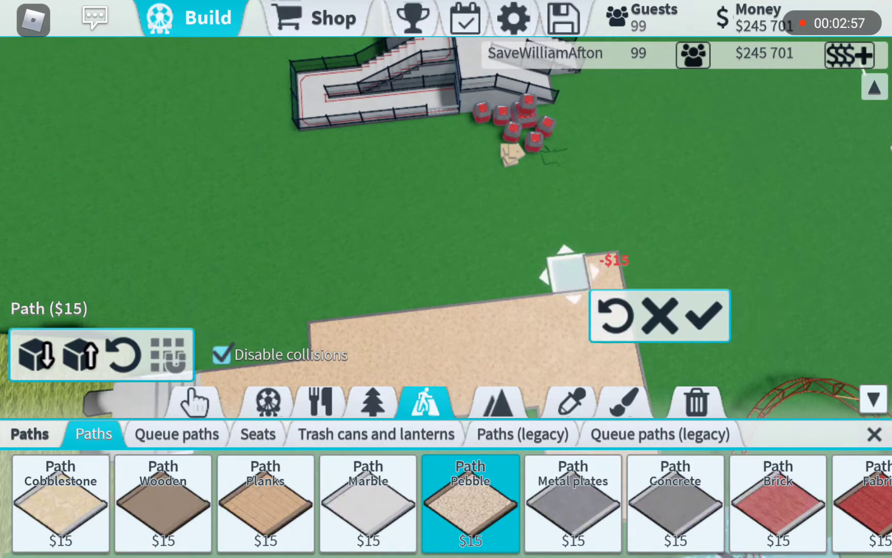
click(603, 266)
click(578, 278)
drag(447, 174, 418, 244)
click(517, 264)
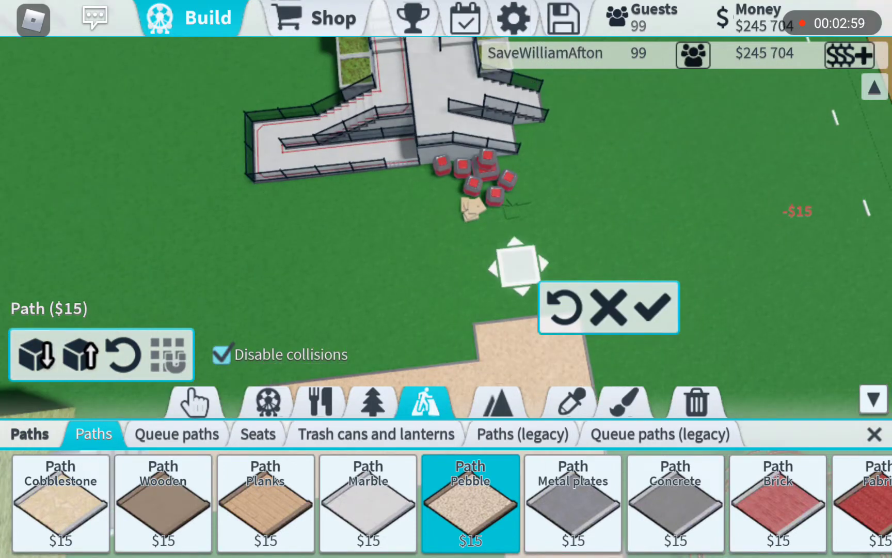
click(517, 264)
click(489, 279)
click(488, 307)
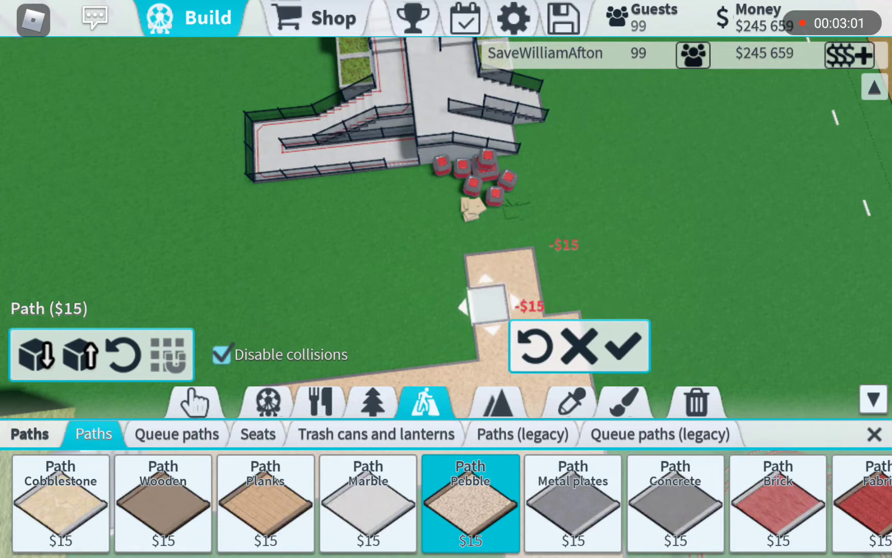
click(554, 258)
click(554, 262)
click(554, 293)
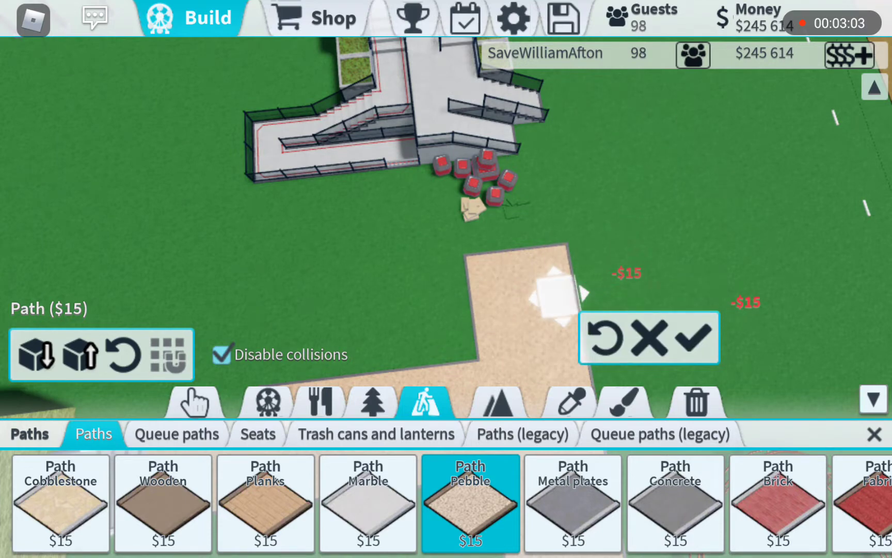
Extend the pebble path up to the foot of the station's stairs.
mouse_move(419, 174)
mouse_down()
mouse_move(426, 195)
mouse_move(628, 209)
mouse_up()
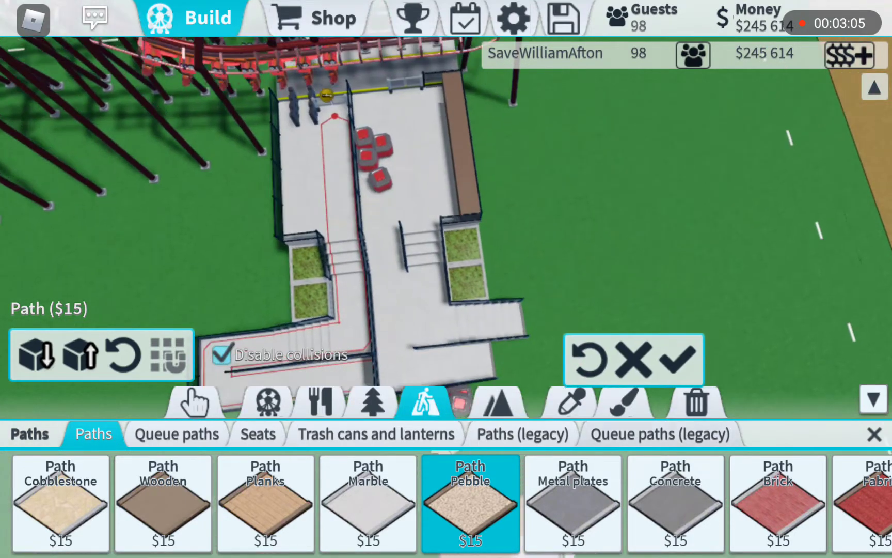
drag(419, 210, 558, 314)
drag(419, 210, 419, 348)
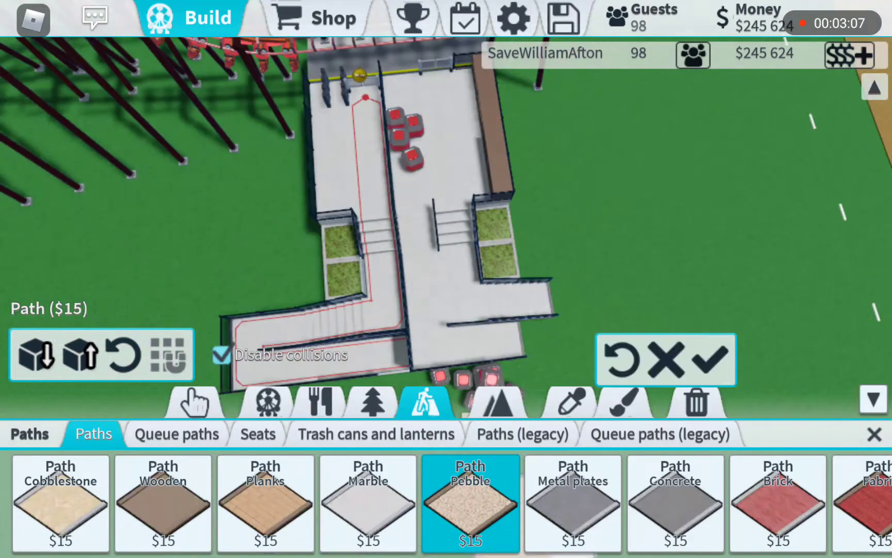
drag(418, 140, 418, 278)
scroll(446, 209, up, 3)
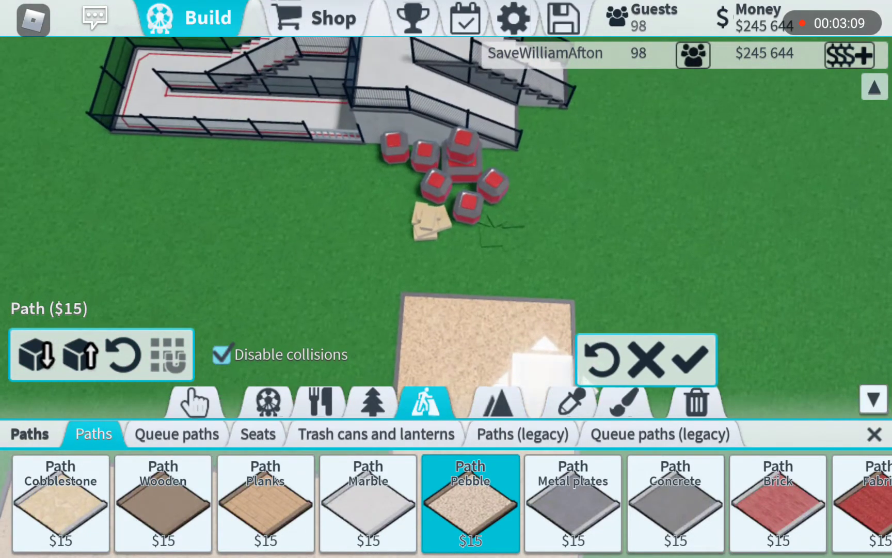
drag(418, 174, 419, 244)
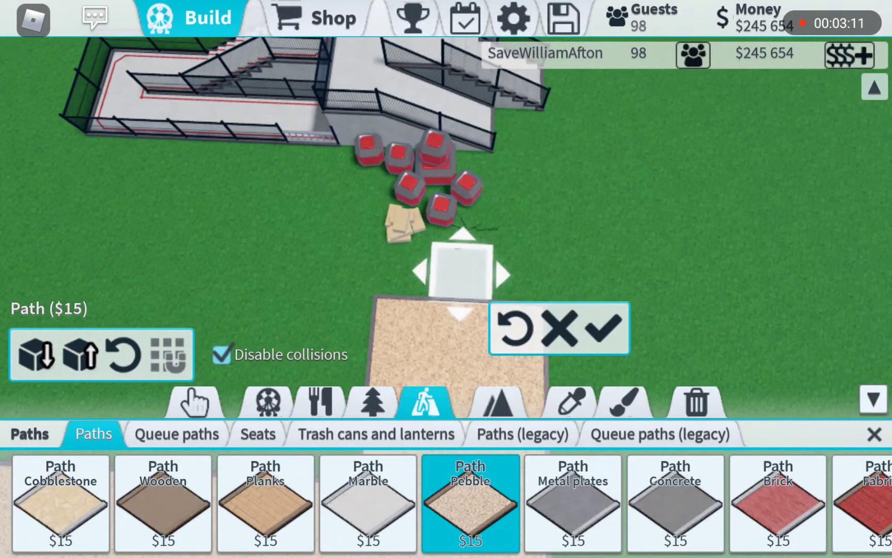
click(603, 328)
click(603, 327)
mouse_move(418, 175)
mouse_down()
mouse_move(418, 265)
mouse_move(412, 210)
mouse_up()
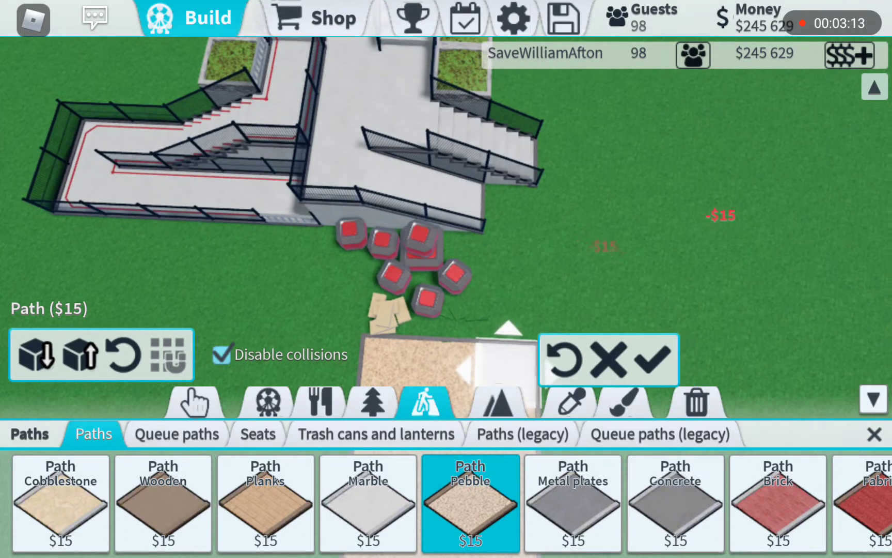
click(635, 359)
click(628, 293)
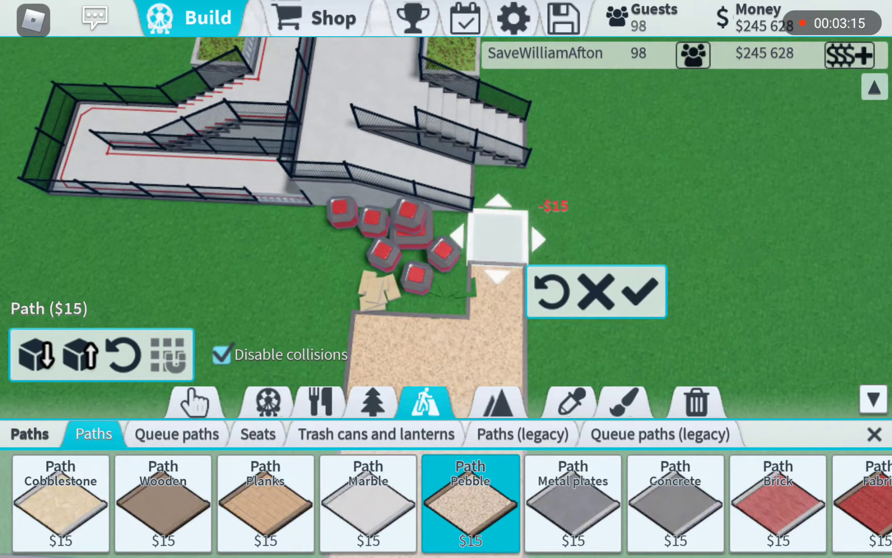
click(551, 182)
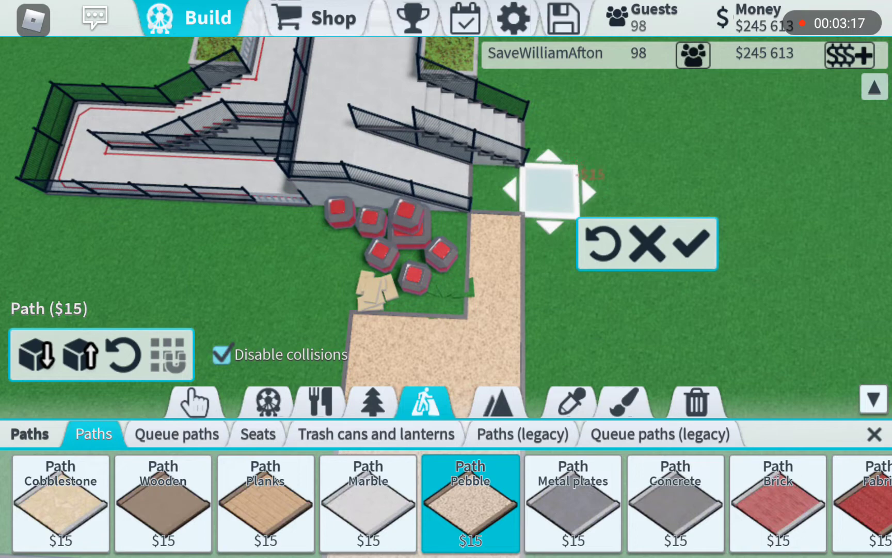
click(691, 243)
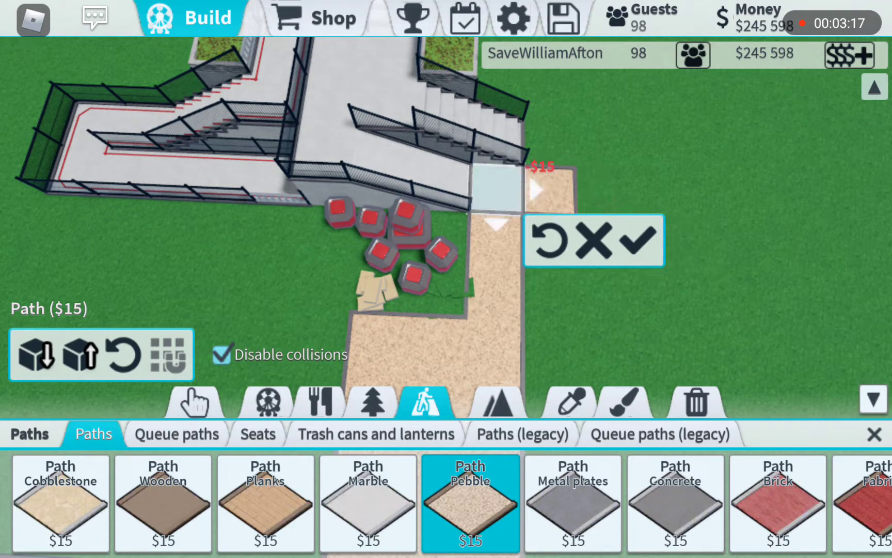
click(697, 400)
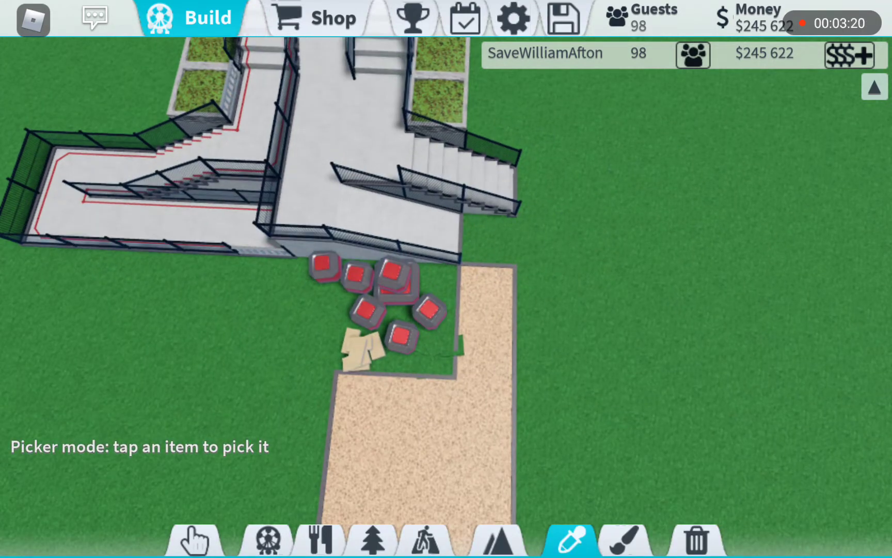
Undo the previous paint and paint the path strip beside the planter grey concrete.
click(624, 540)
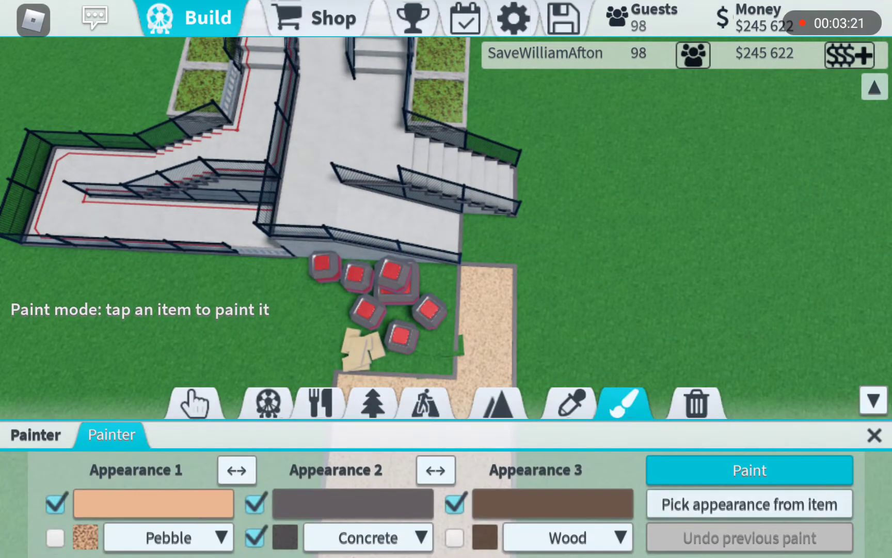
scroll(349, 244, up, 3)
click(749, 504)
click(749, 537)
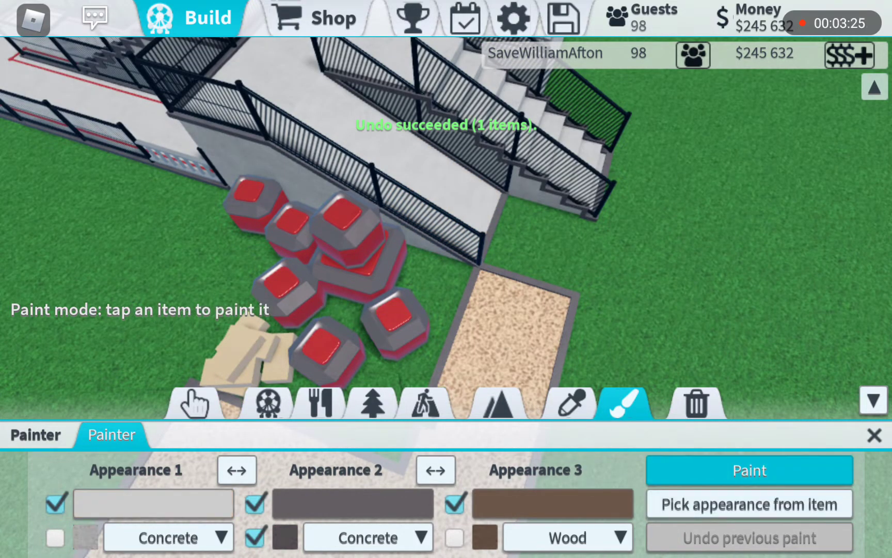
drag(418, 210, 362, 230)
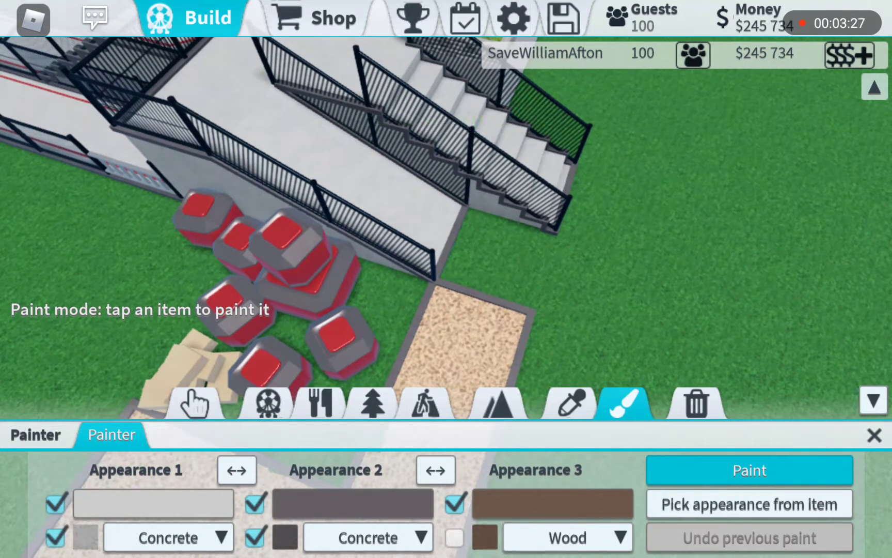
click(474, 327)
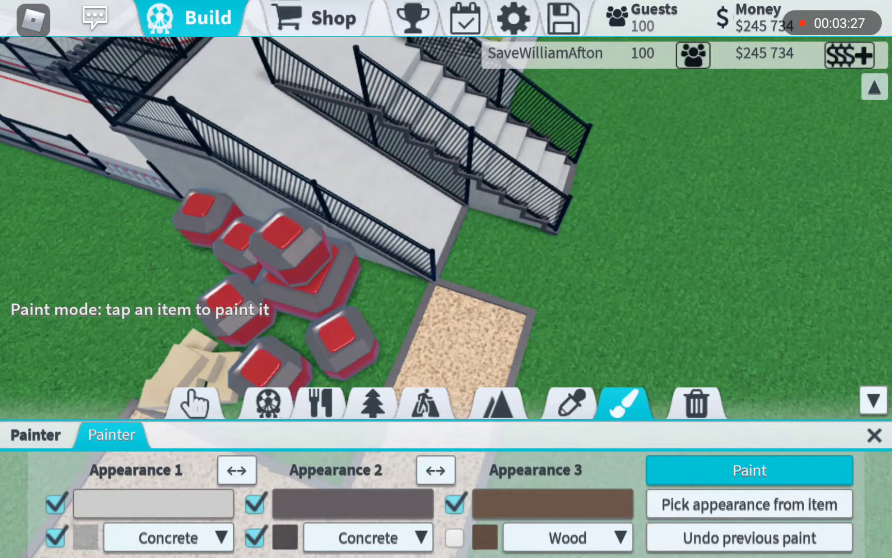
drag(419, 244, 474, 174)
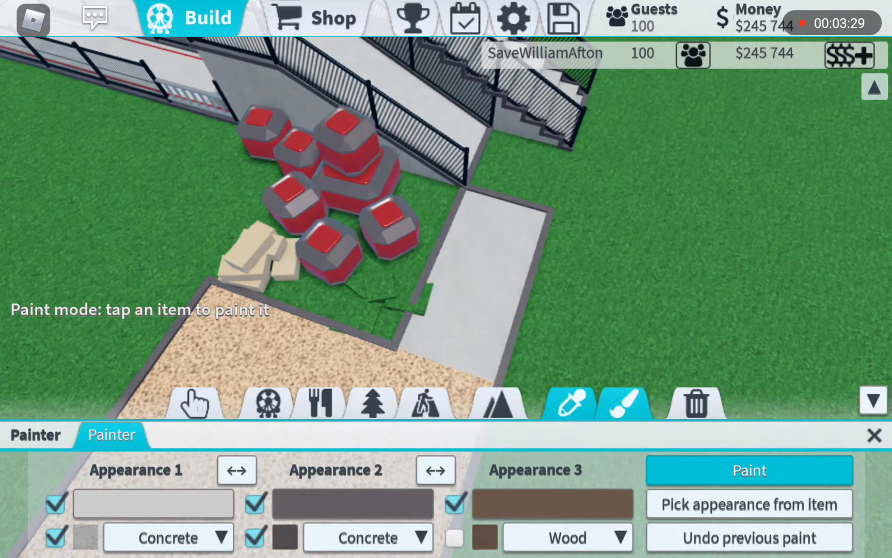
Eyedrop the concrete path and start laying concrete tiles.
click(749, 505)
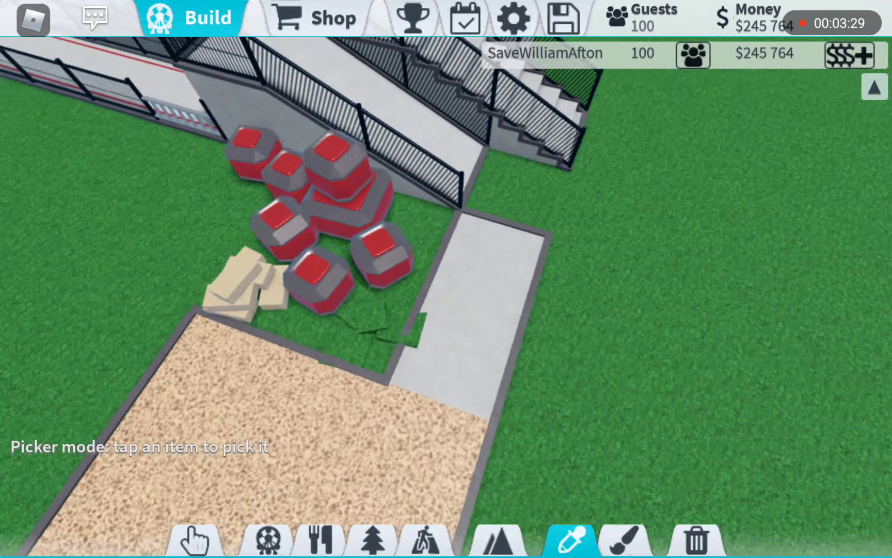
click(423, 402)
click(516, 230)
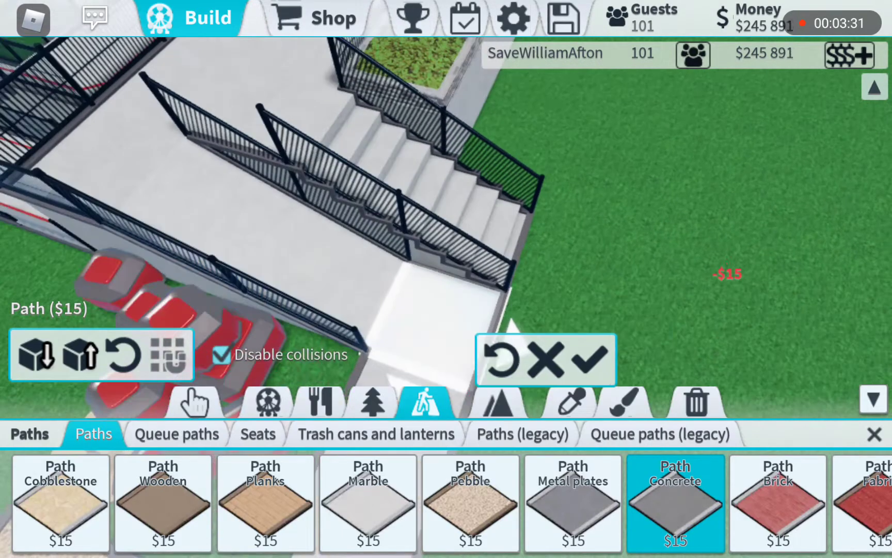
Place four concrete path tiles across the foot of the stairs.
drag(349, 209, 558, 174)
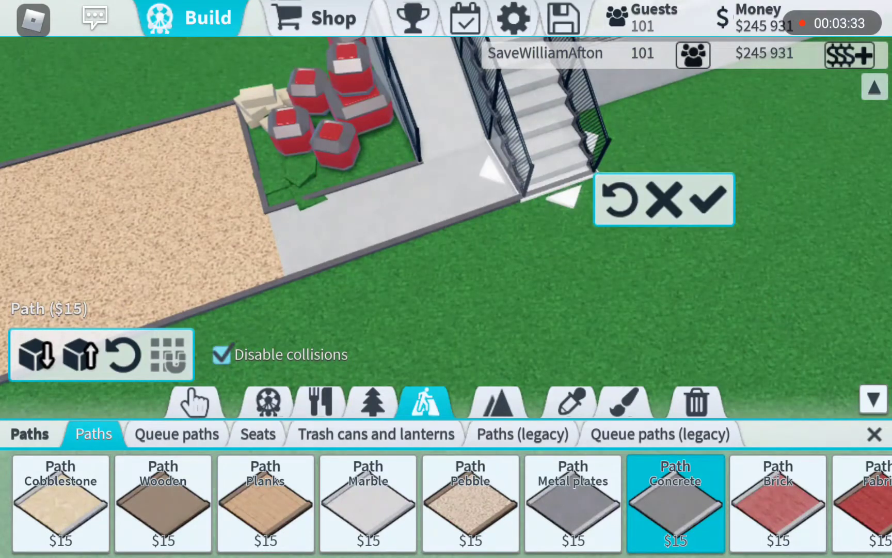
click(579, 174)
click(419, 272)
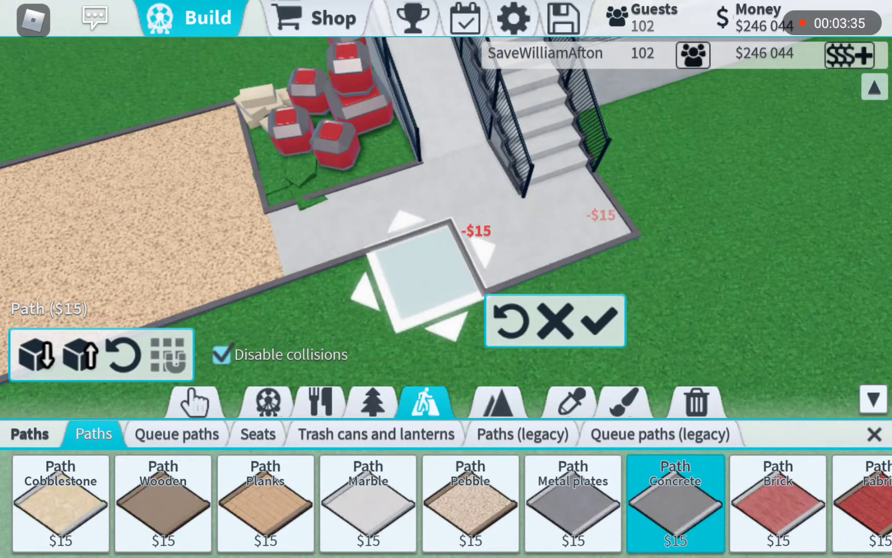
click(349, 293)
click(418, 244)
Eyedrop the pebble plaza to switch back to pebble path.
click(349, 293)
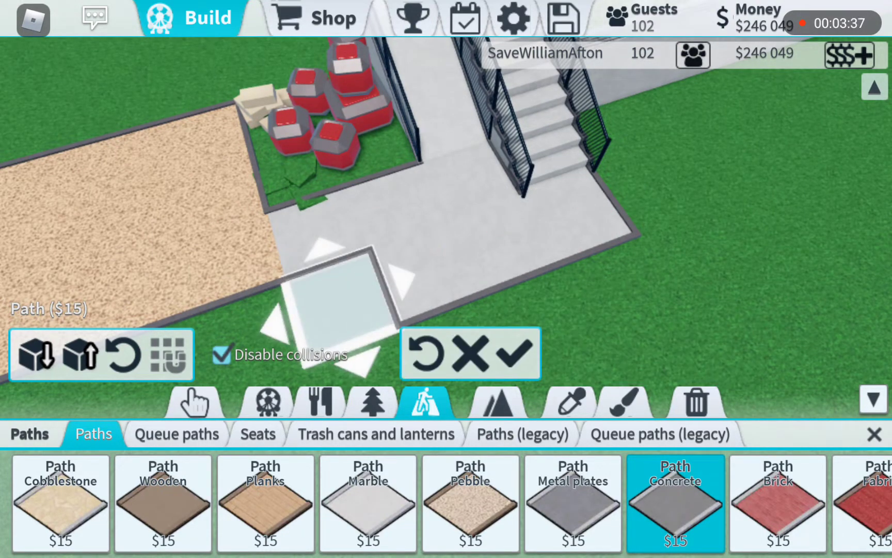
click(573, 400)
drag(349, 209, 488, 174)
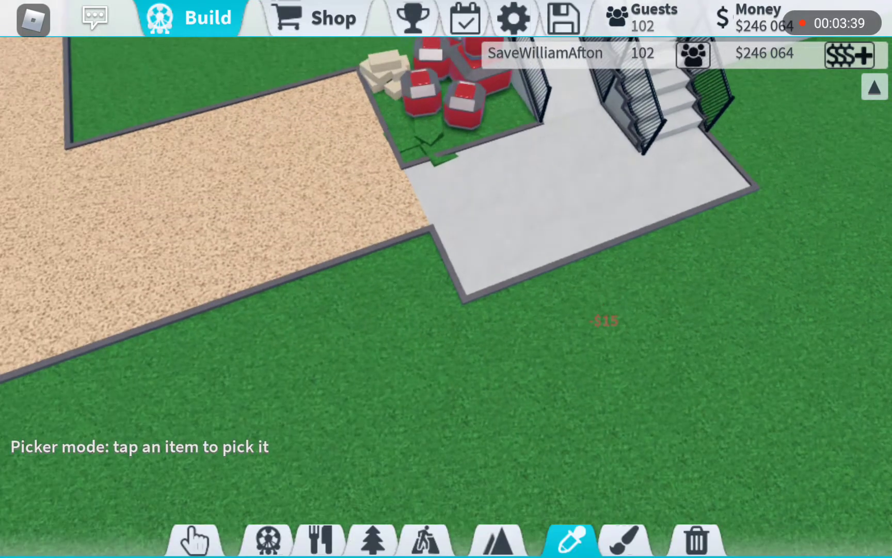
Eyedrop the pebble path and add tiles along the plaza's lower edge.
click(209, 209)
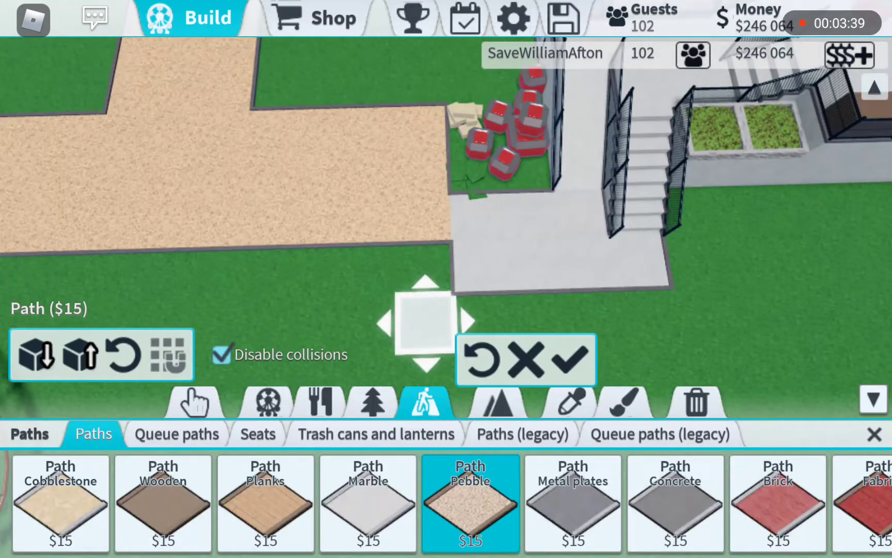
click(419, 300)
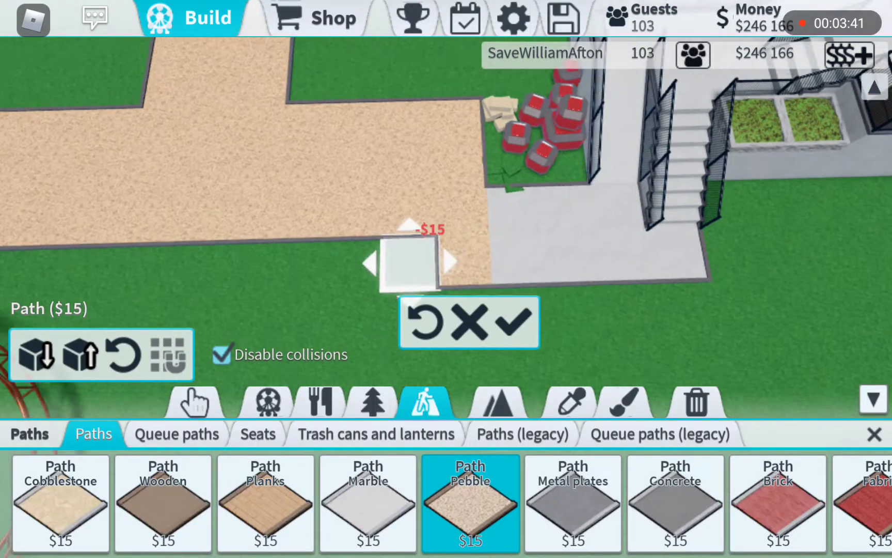
mouse_move(279, 174)
mouse_down()
mouse_move(418, 174)
mouse_move(362, 181)
mouse_up()
click(446, 251)
click(390, 265)
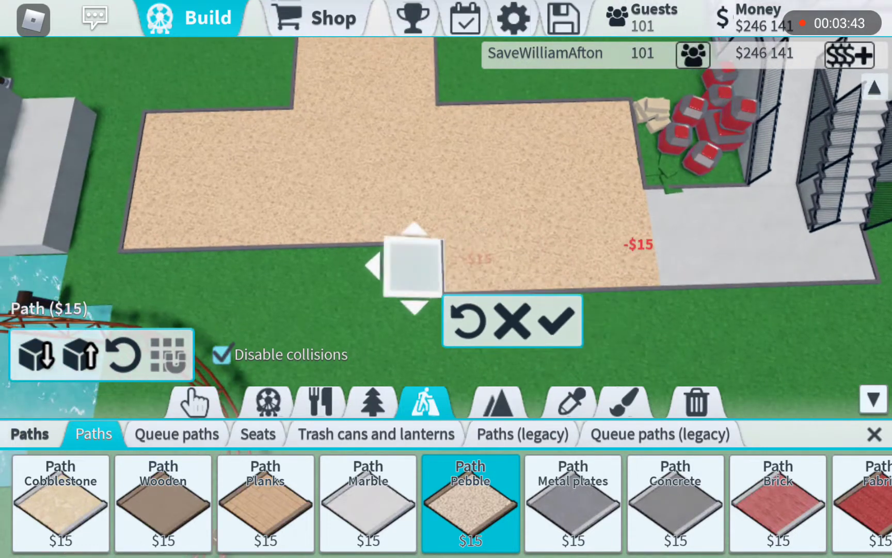
click(502, 318)
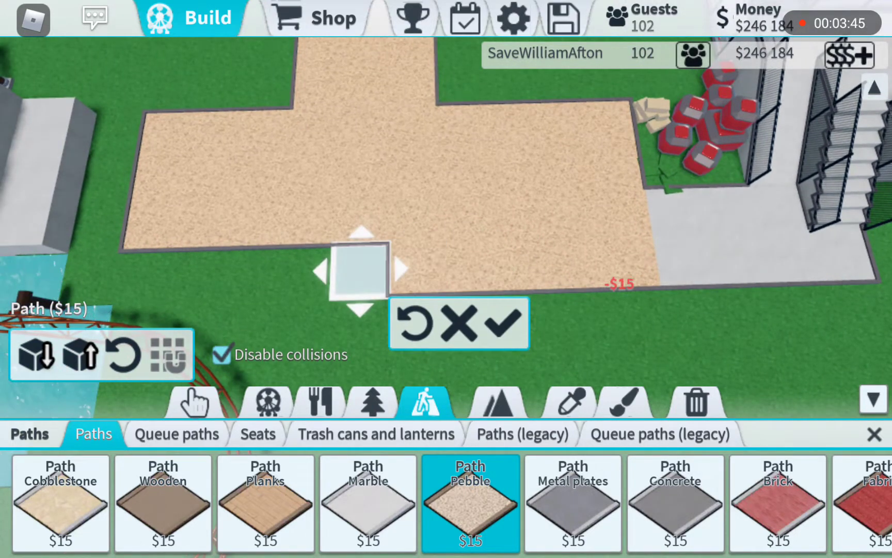
drag(278, 174, 362, 182)
click(502, 322)
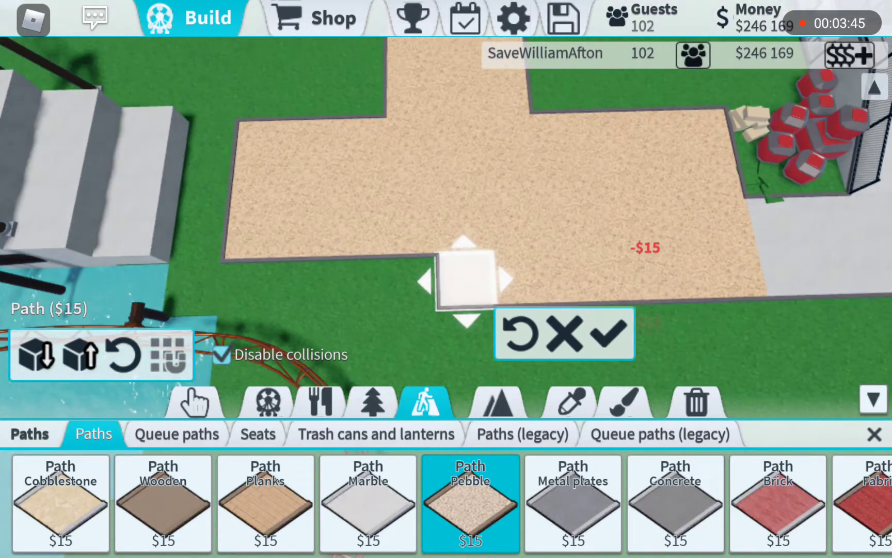
click(498, 336)
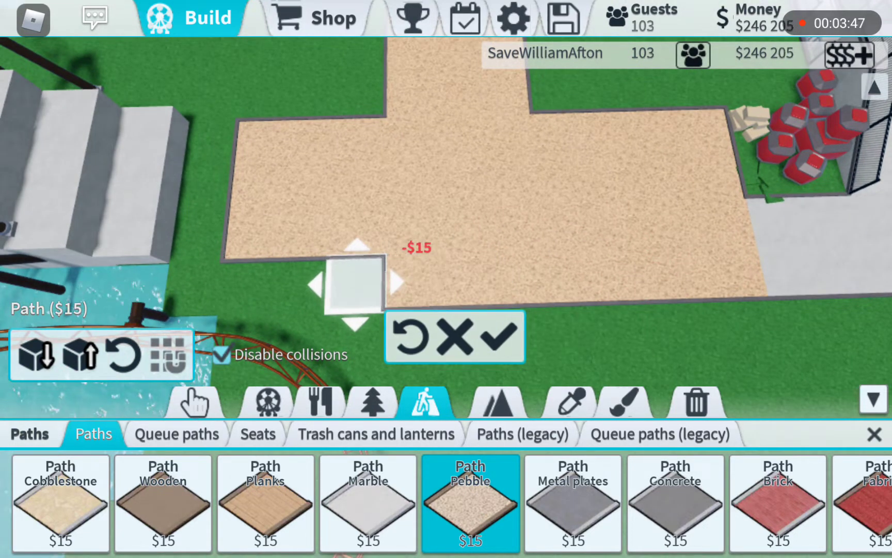
click(499, 336)
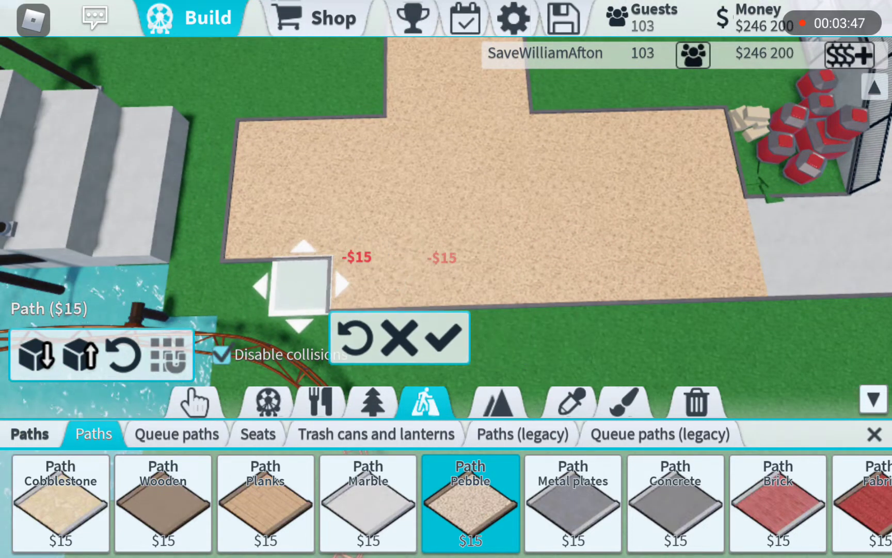
drag(446, 174, 349, 209)
Re-pick the pebble path, then eyedrop the queue's Fence Metal for building.
click(696, 402)
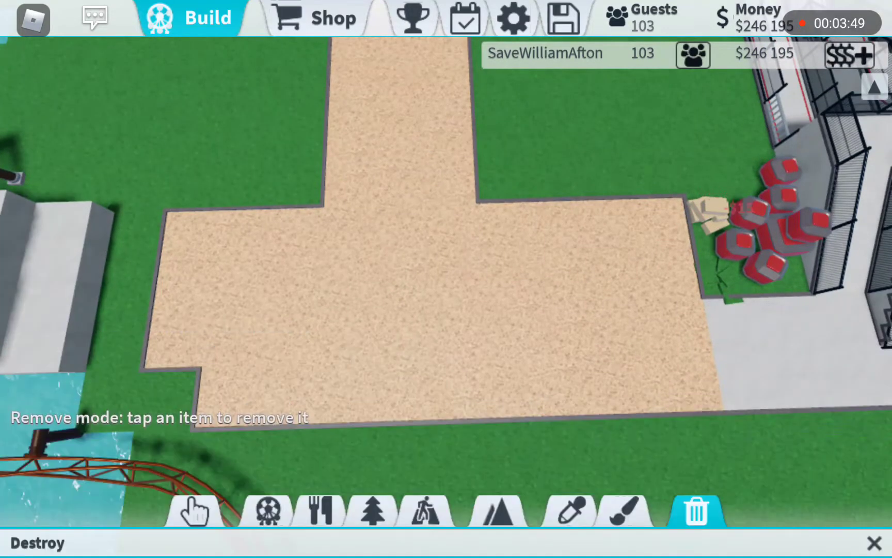
drag(418, 244, 280, 314)
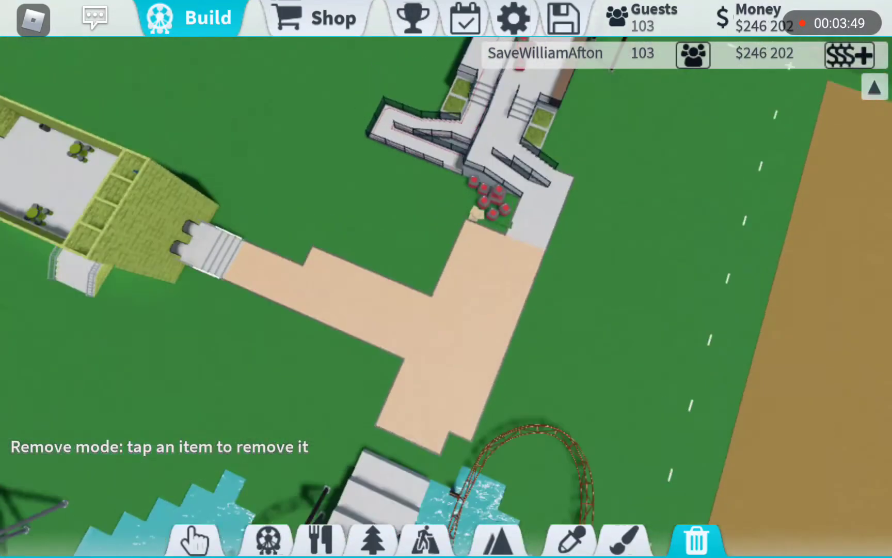
click(572, 512)
click(426, 511)
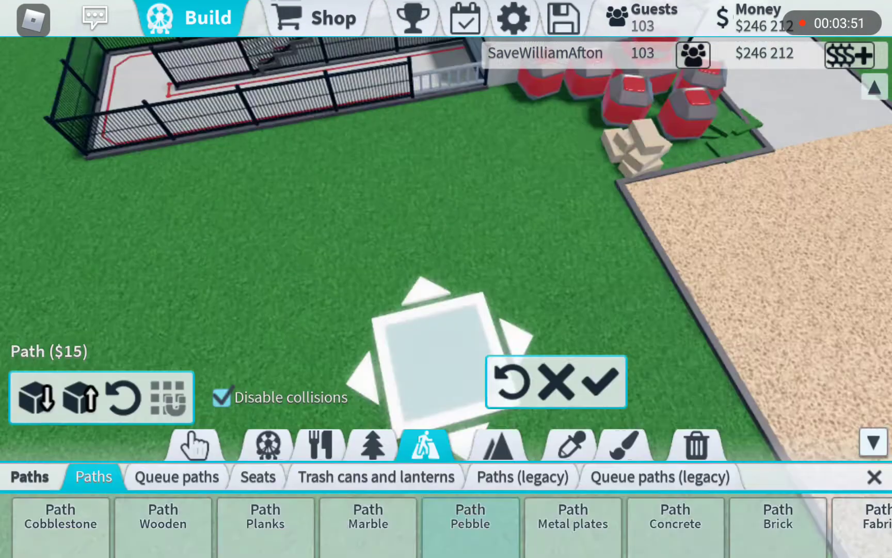
scroll(446, 244, down, 3)
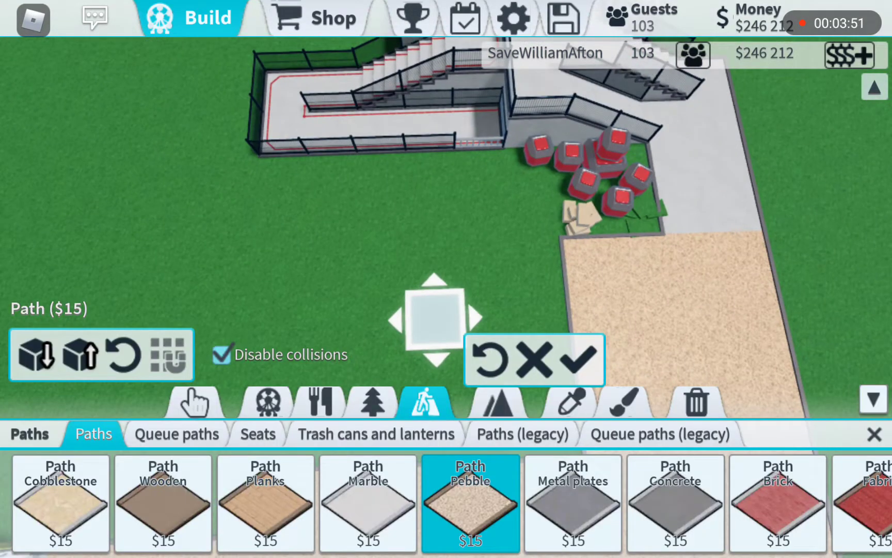
click(482, 171)
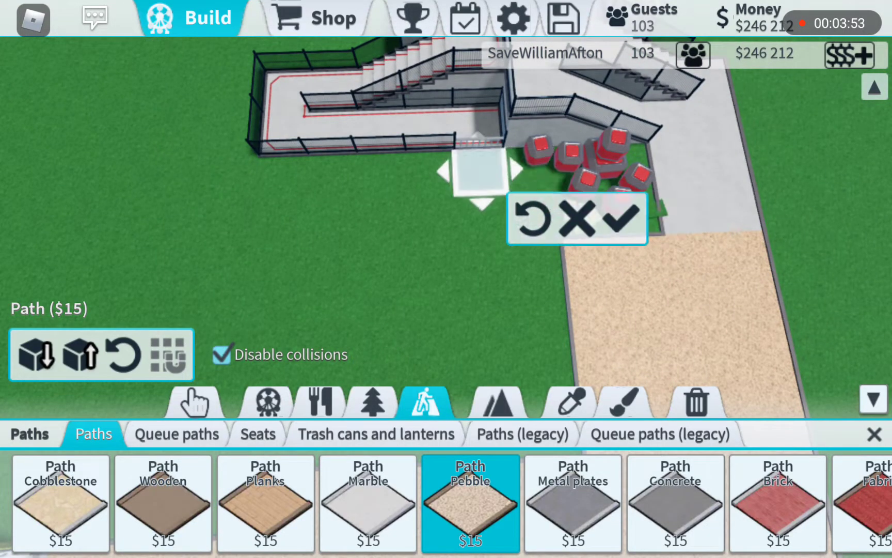
click(572, 401)
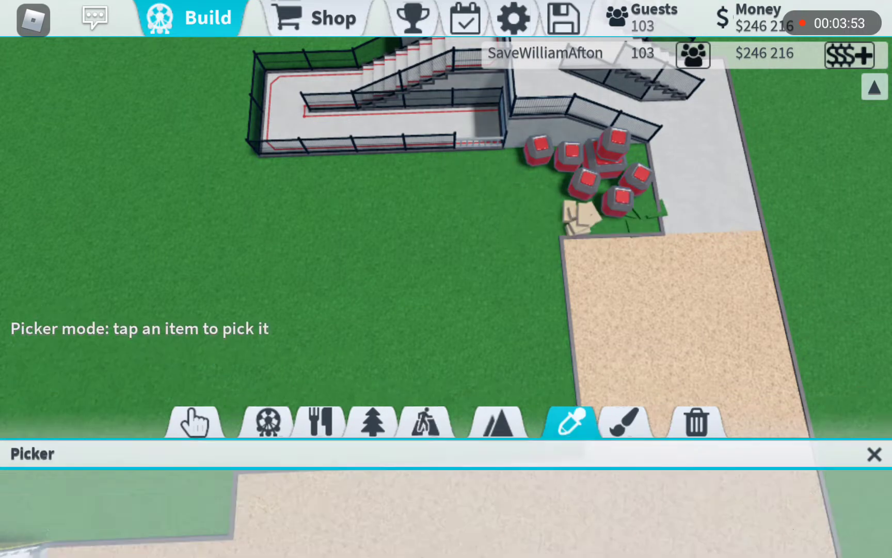
scroll(446, 244, up, 3)
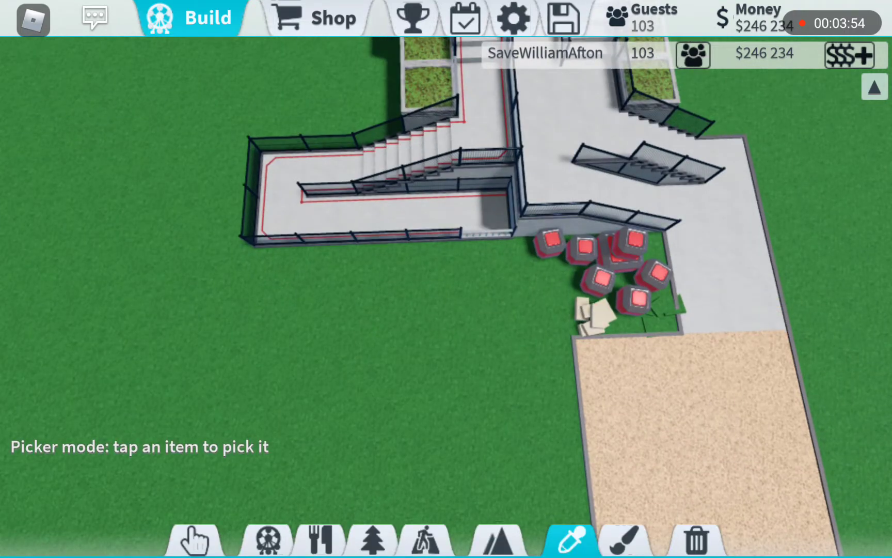
click(447, 234)
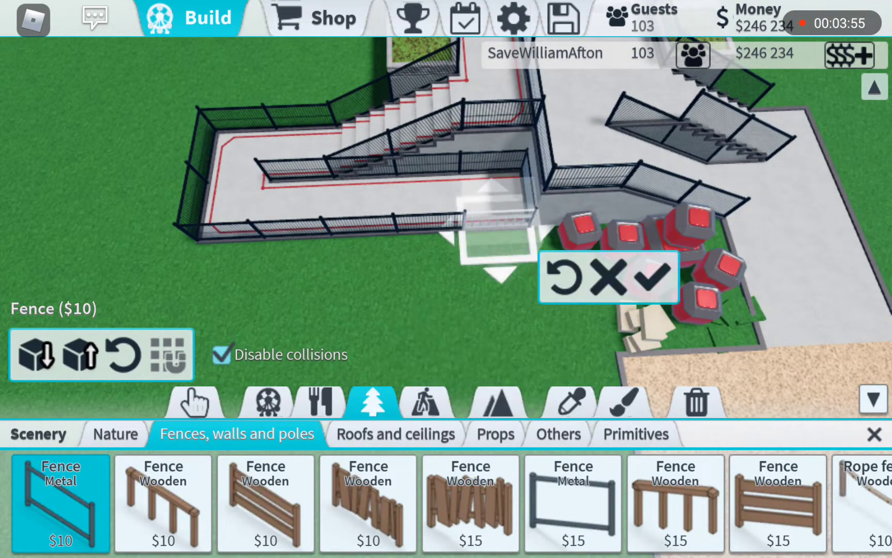
Place metal fence segments on the grass to start a new fence line.
click(502, 289)
click(502, 289)
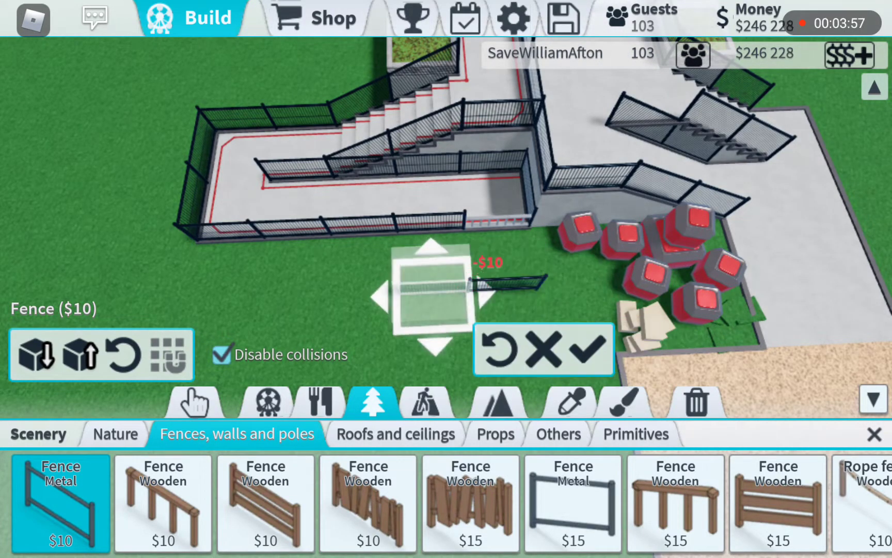
click(432, 289)
mouse_move(279, 209)
mouse_down()
mouse_move(384, 196)
mouse_move(390, 175)
mouse_up()
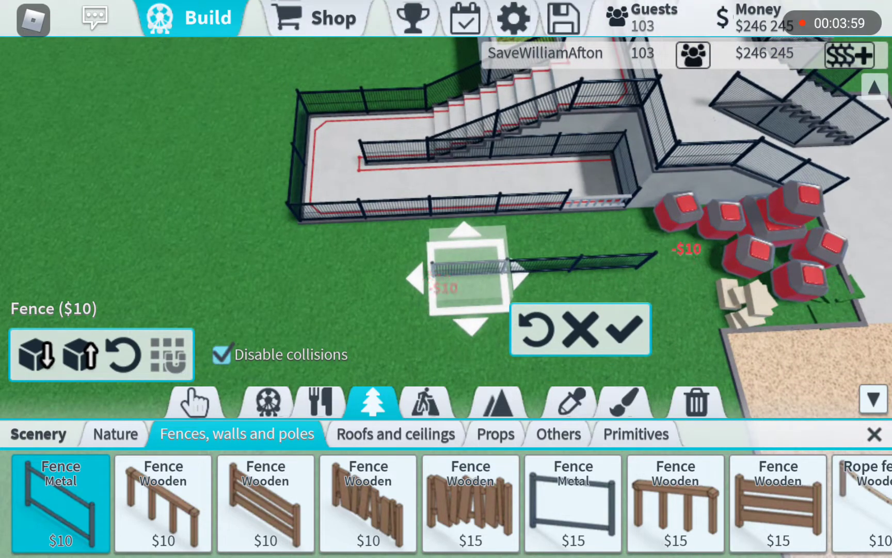
click(467, 272)
click(446, 279)
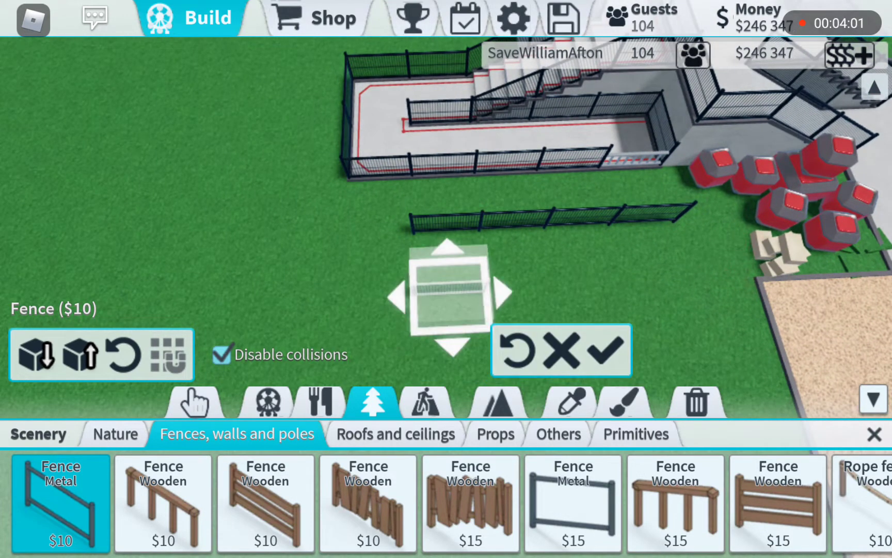
Add a lower metal fence row with a section above it and another segment nearby.
click(377, 297)
click(377, 296)
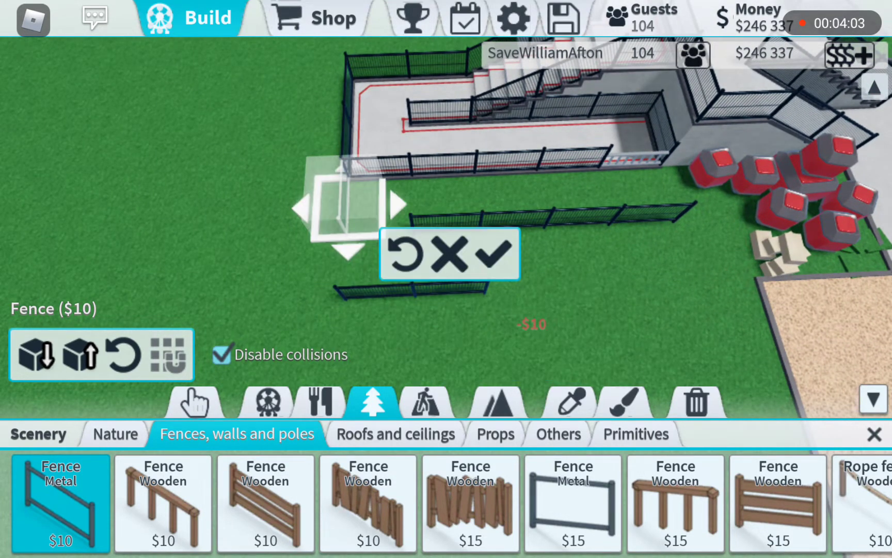
click(348, 268)
drag(558, 210, 453, 175)
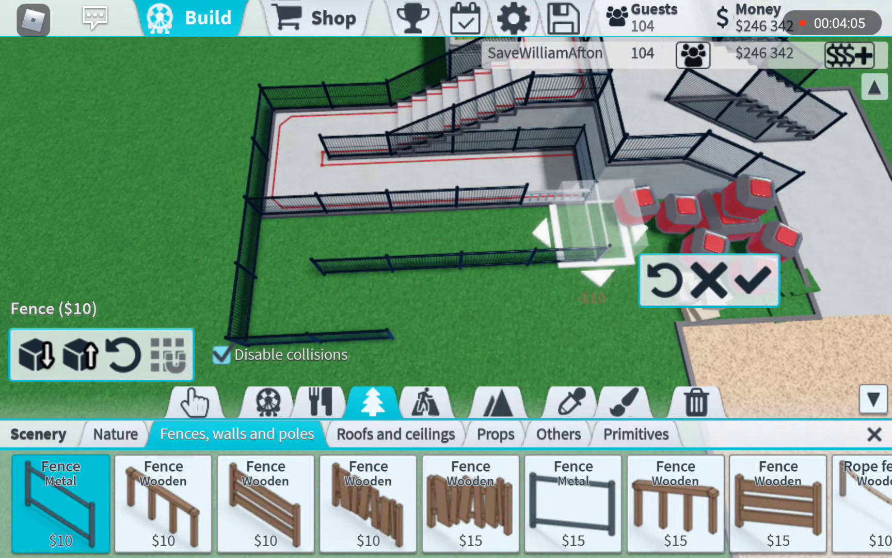
click(600, 230)
drag(488, 210, 280, 139)
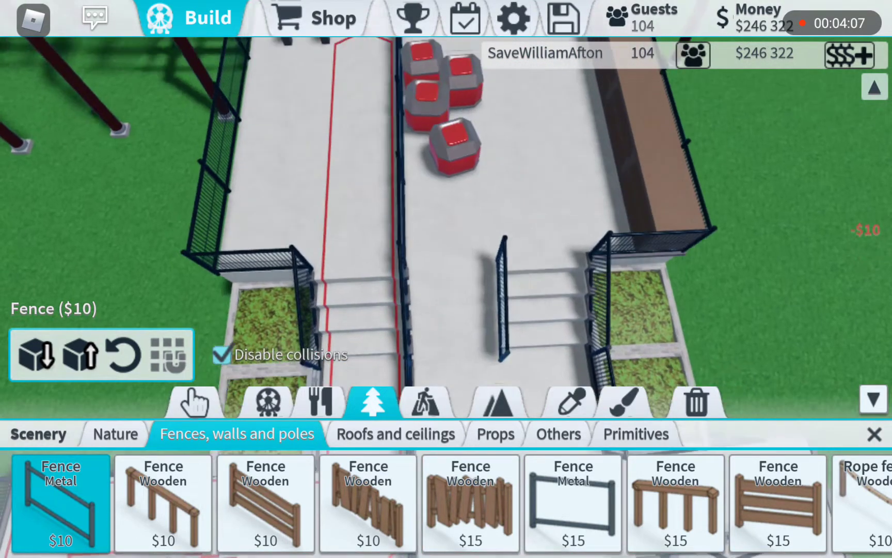
drag(488, 210, 349, 140)
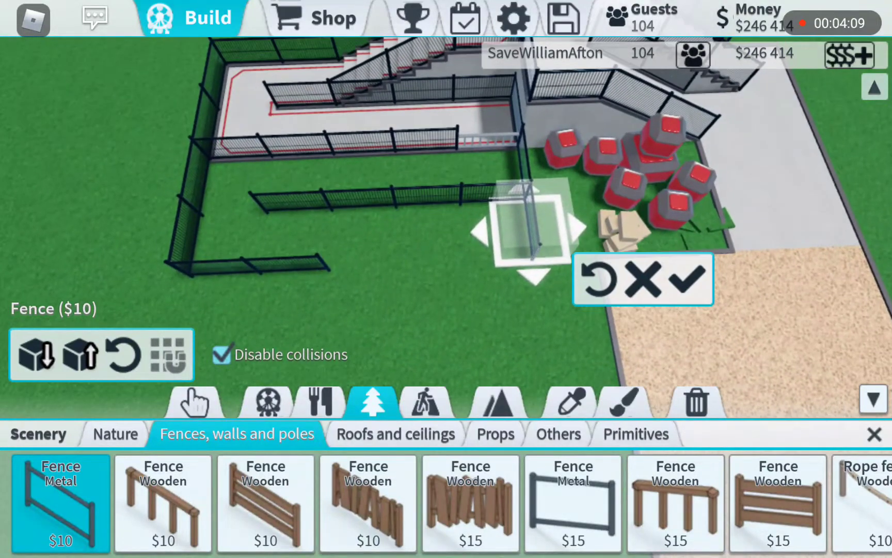
drag(530, 230, 363, 268)
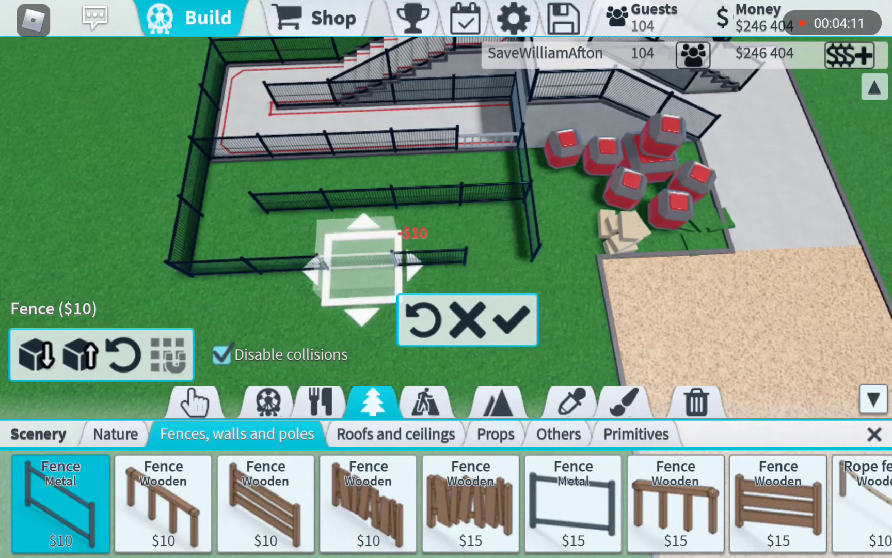
Copy the Pebble path from the plaza and lay a tile below the fences.
click(571, 402)
click(662, 335)
mouse_move(446, 293)
mouse_down()
mouse_move(425, 273)
mouse_move(540, 268)
mouse_up()
click(570, 328)
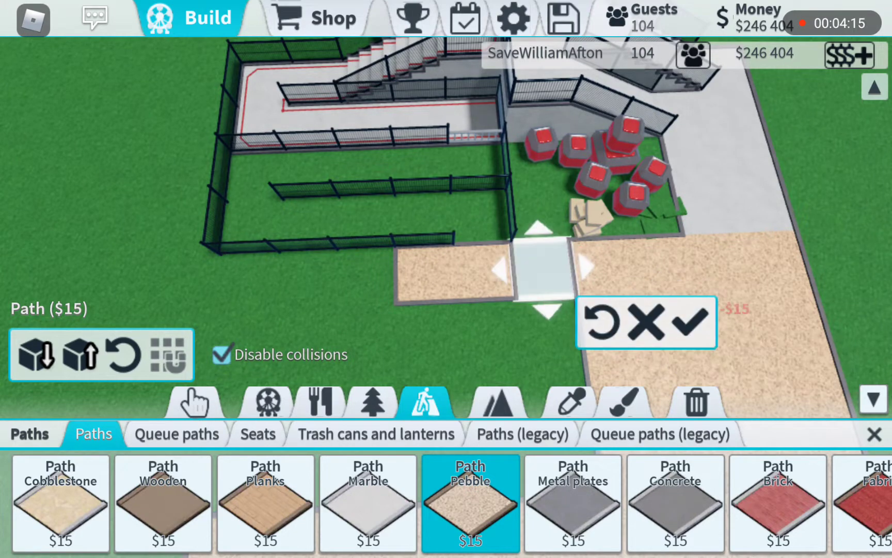
Place another pebble tile, then re-copy the Pebble path from the plaza.
click(689, 322)
click(696, 402)
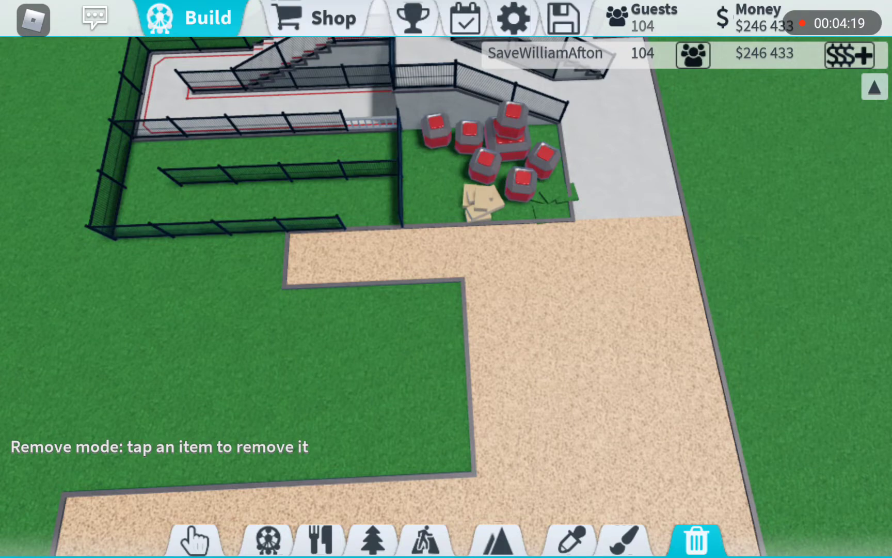
click(572, 540)
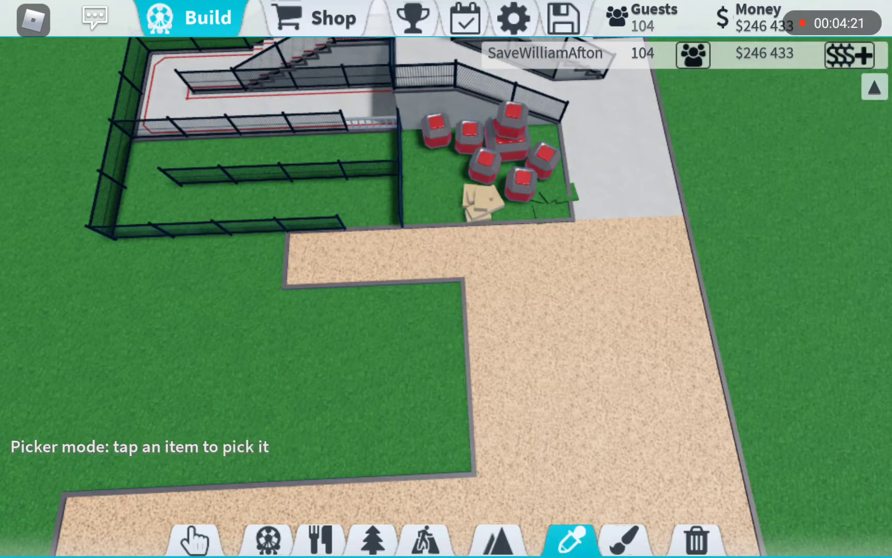
click(376, 258)
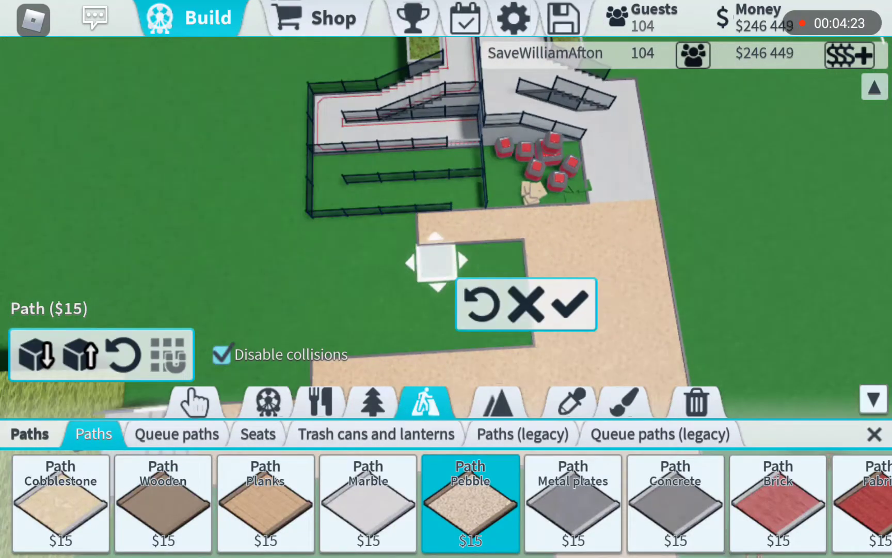
Fill each remaining green gap in the plaza's notch with pebble tiles.
click(472, 259)
click(507, 259)
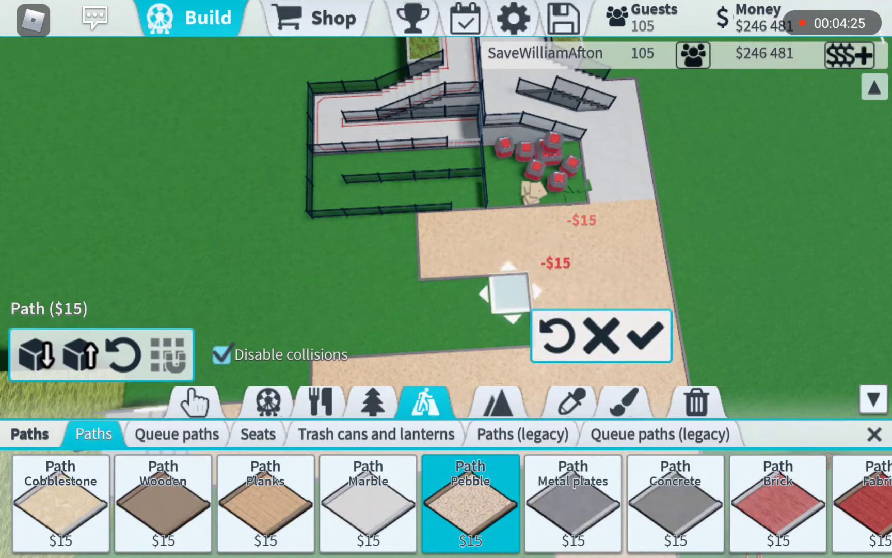
click(508, 300)
click(517, 328)
click(477, 327)
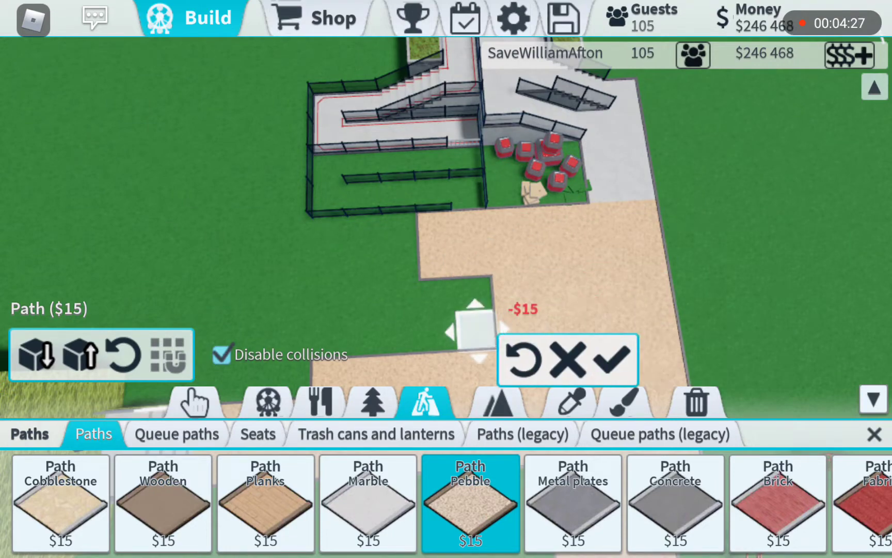
click(516, 328)
click(432, 300)
click(585, 324)
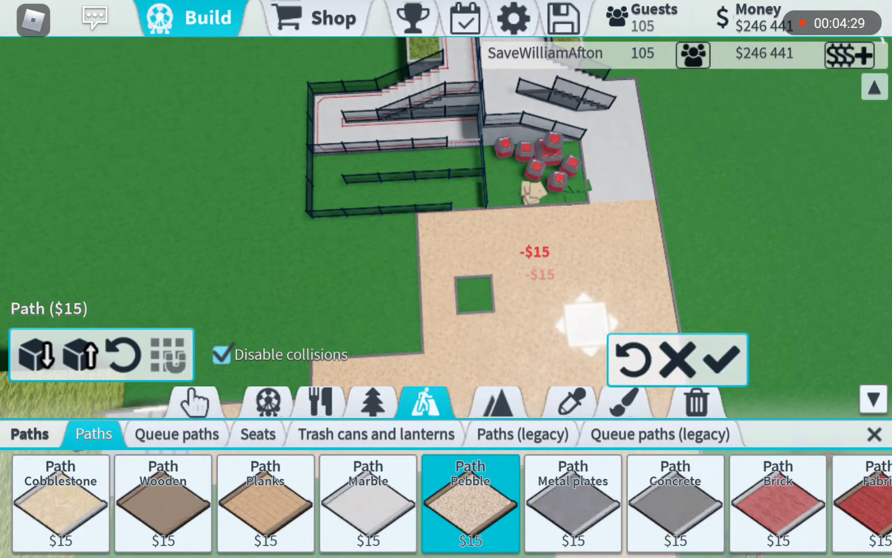
click(475, 294)
click(572, 401)
scroll(447, 279, up, 5)
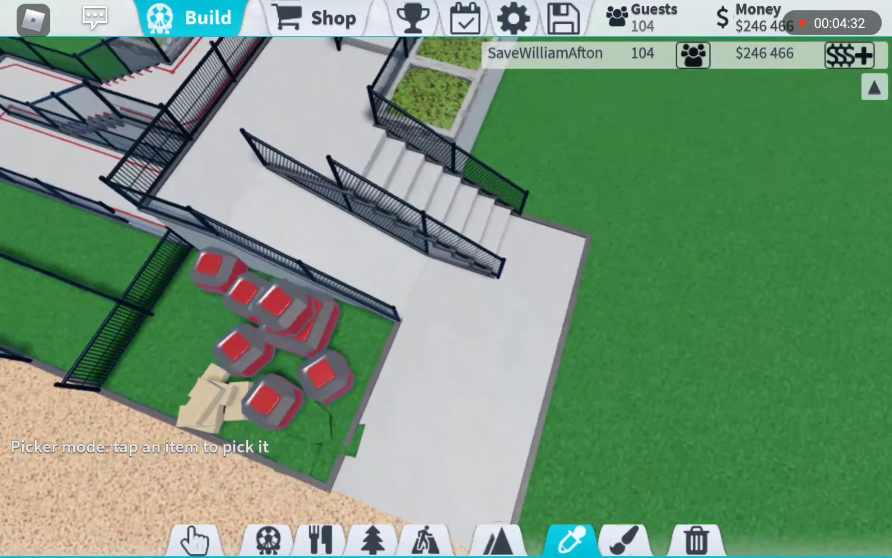
scroll(446, 279, up, 5)
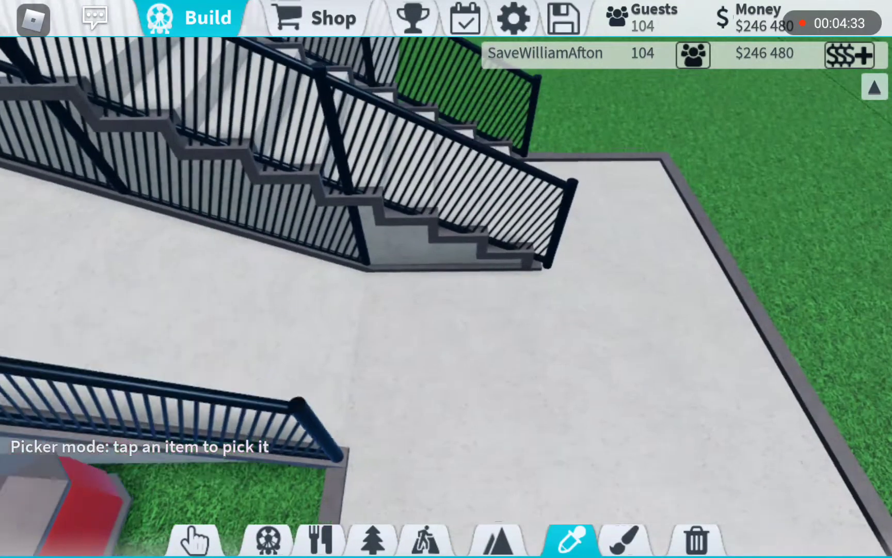
drag(447, 314, 627, 244)
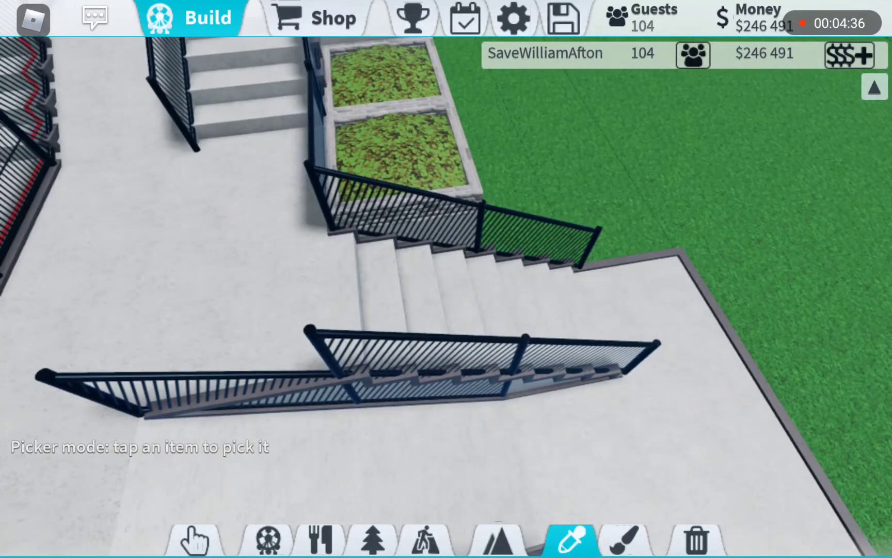
Copy the metal fence and place sections along the concrete landing's outer edge.
click(481, 363)
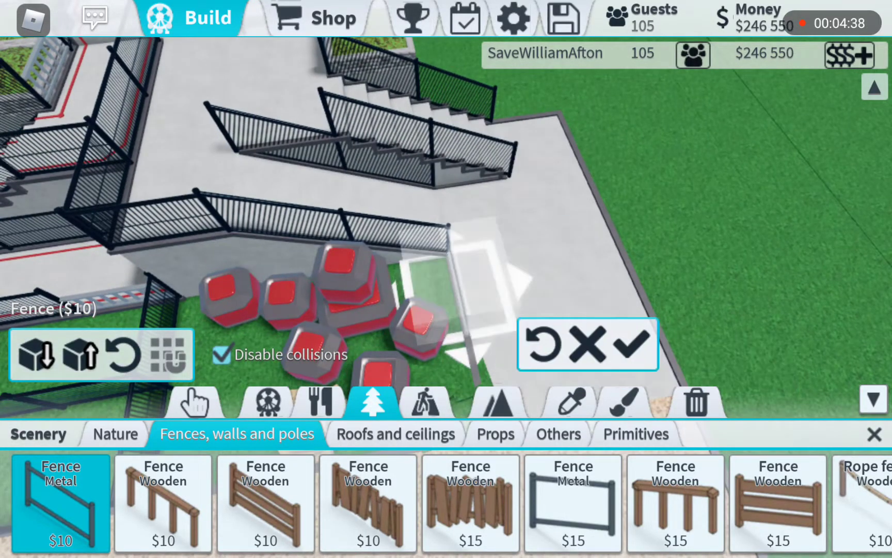
click(467, 314)
click(461, 321)
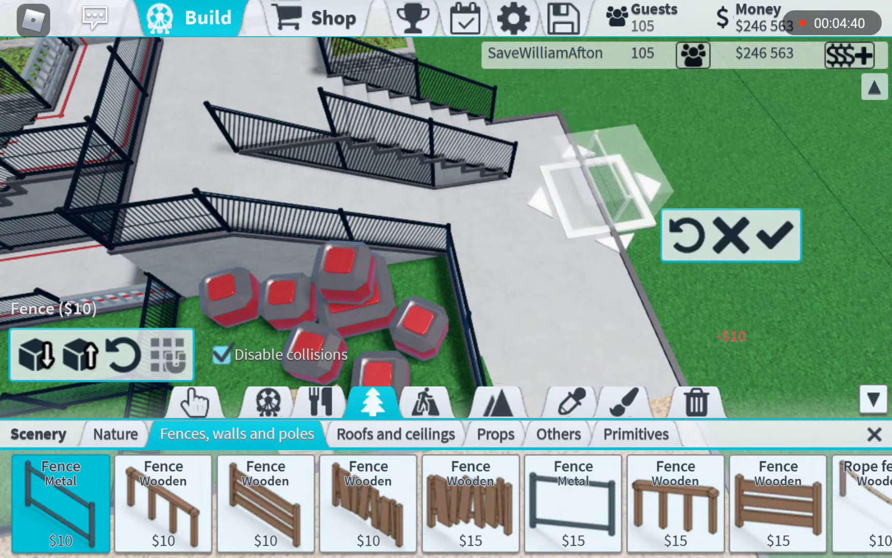
click(572, 189)
drag(447, 280, 348, 209)
drag(446, 210, 349, 279)
drag(349, 244, 446, 209)
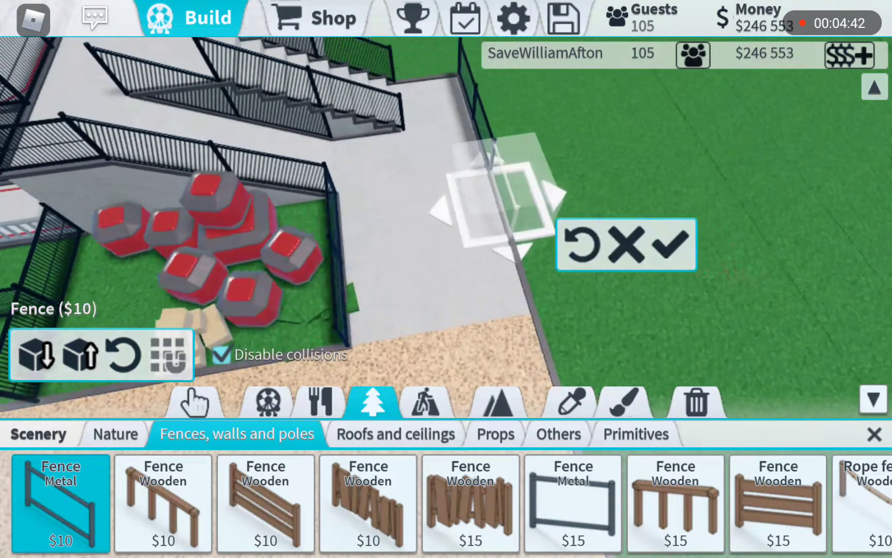
Continue the metal fence toward the landing corner and place the corner piece.
click(530, 293)
click(558, 321)
click(582, 245)
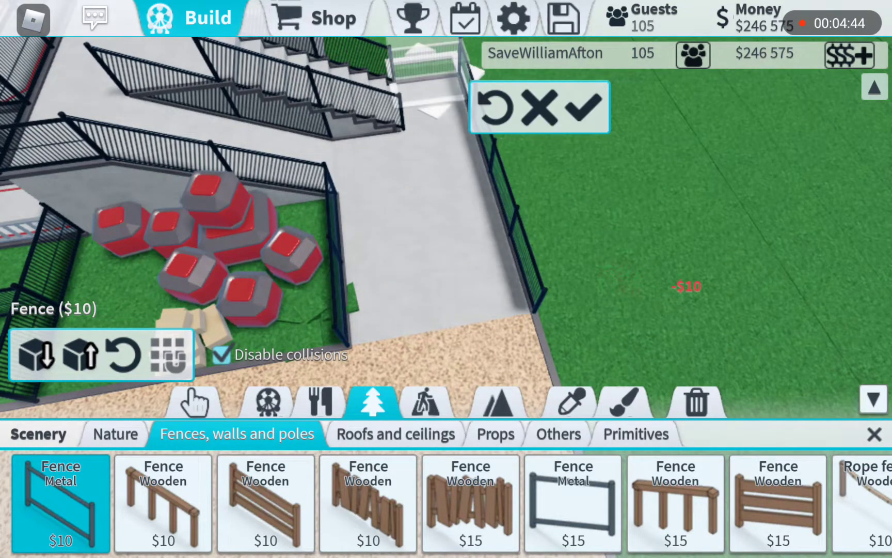
drag(418, 279, 523, 231)
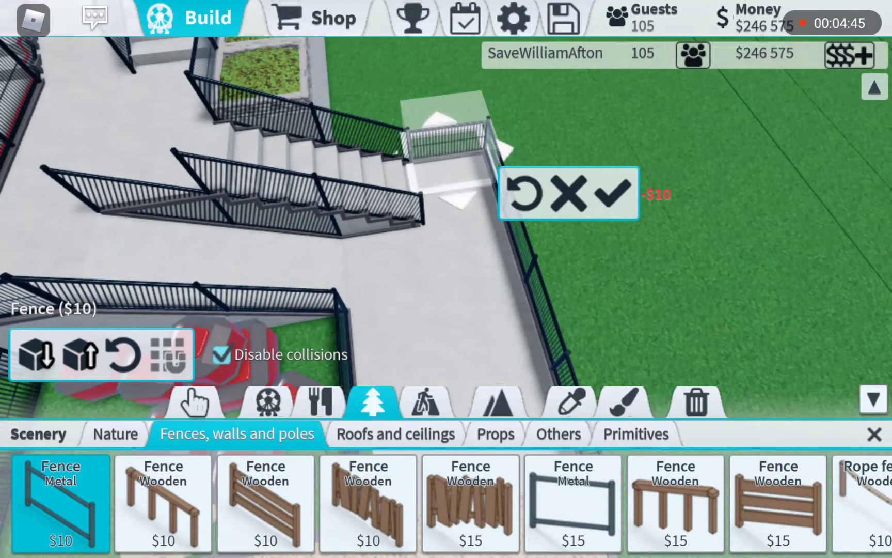
click(613, 193)
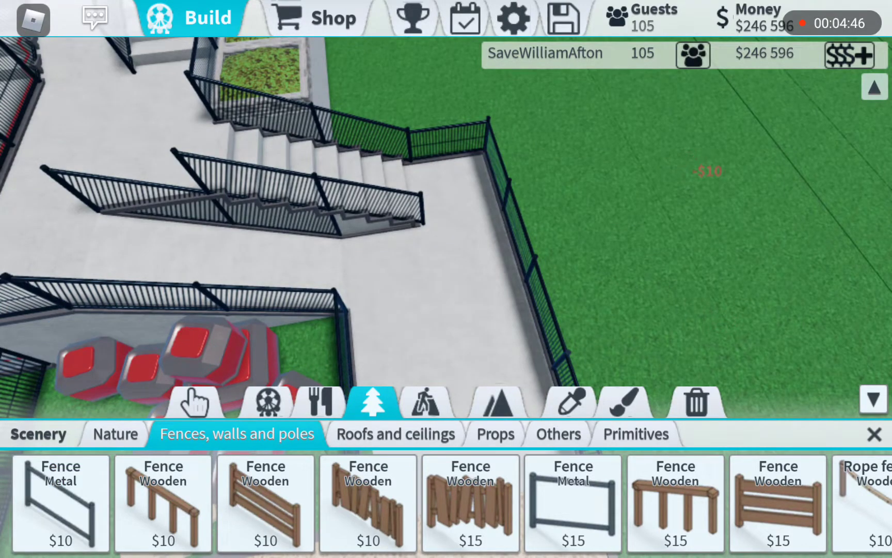
Re-copy the metal fence and place a section beside the stairs.
click(572, 402)
click(530, 279)
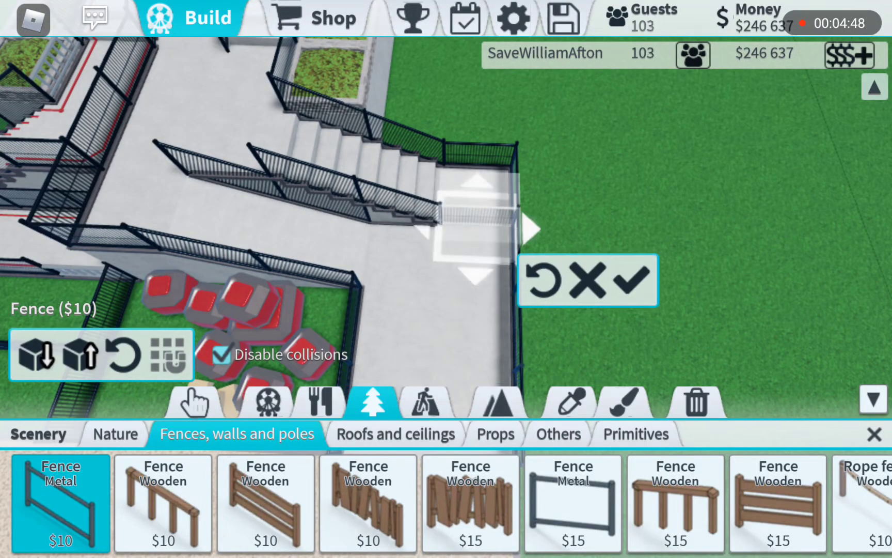
click(475, 252)
click(593, 318)
Copy the concrete queue path with the fenced switchback area in view.
click(572, 402)
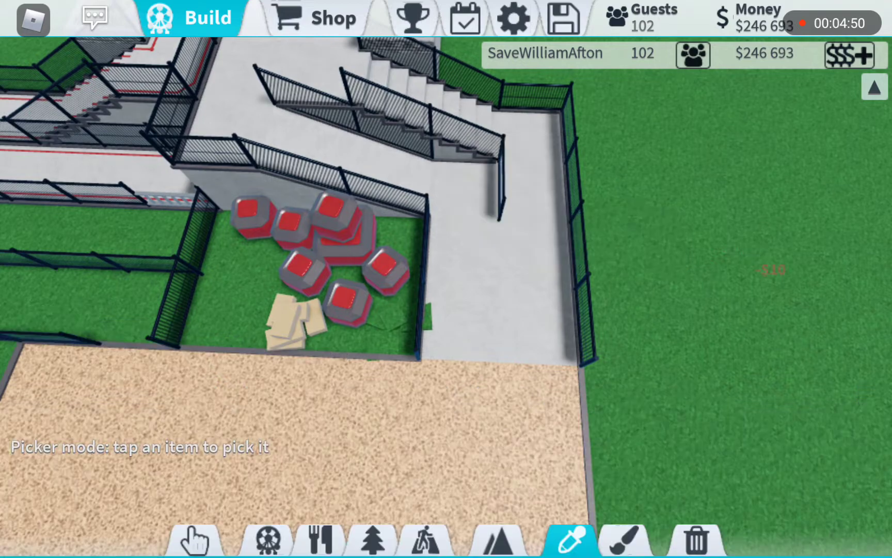
drag(446, 278, 628, 293)
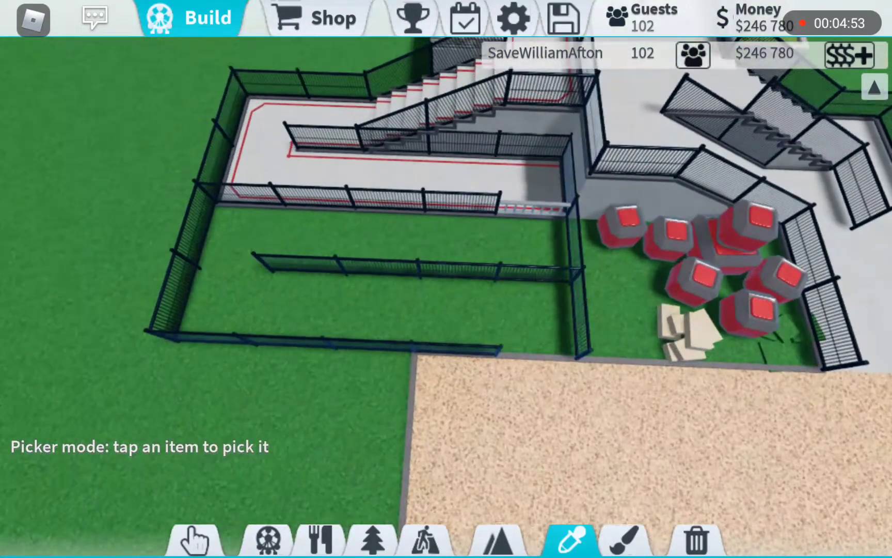
drag(446, 278, 418, 300)
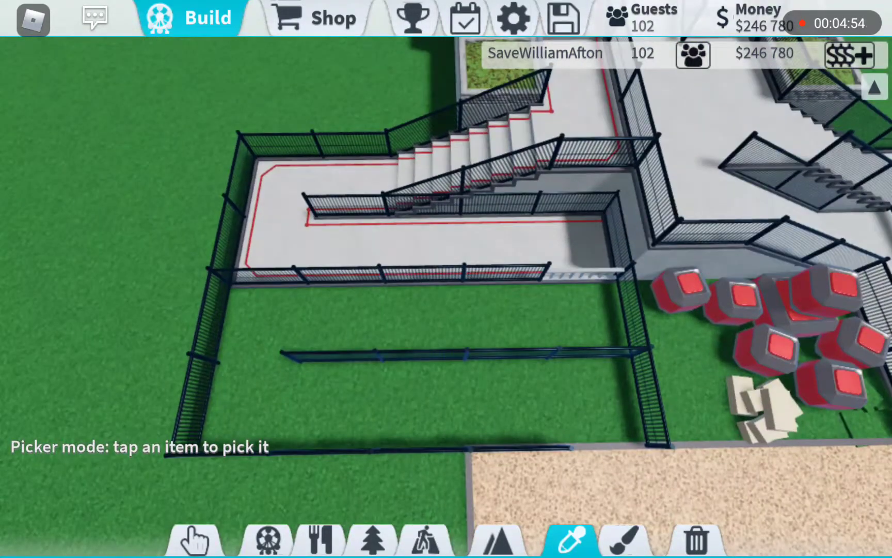
click(390, 140)
drag(488, 209, 348, 265)
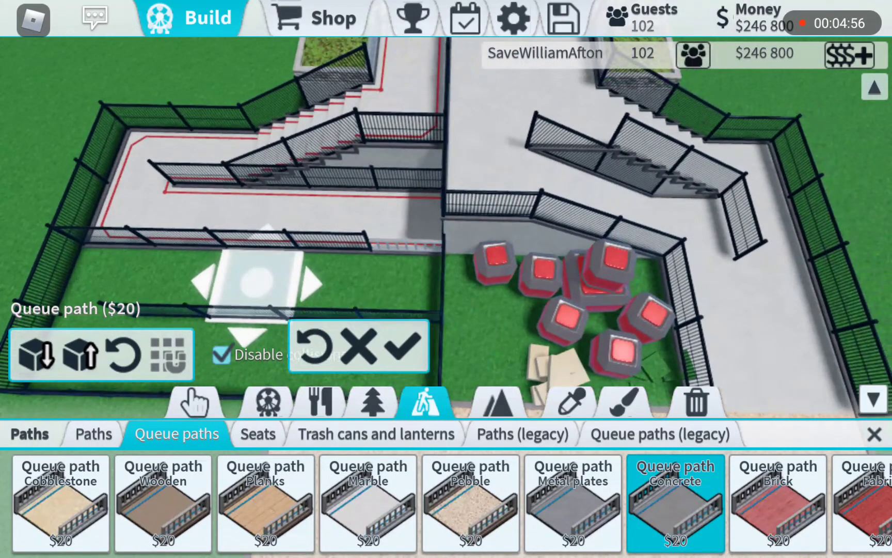
drag(489, 209, 391, 181)
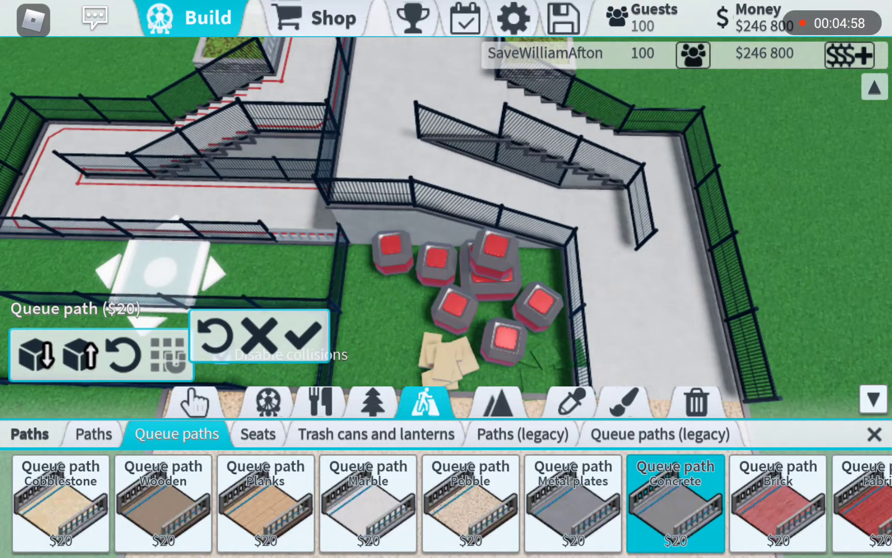
Lay concrete queue tiles along the new grass lane toward the outer fence.
drag(446, 209, 558, 174)
click(363, 272)
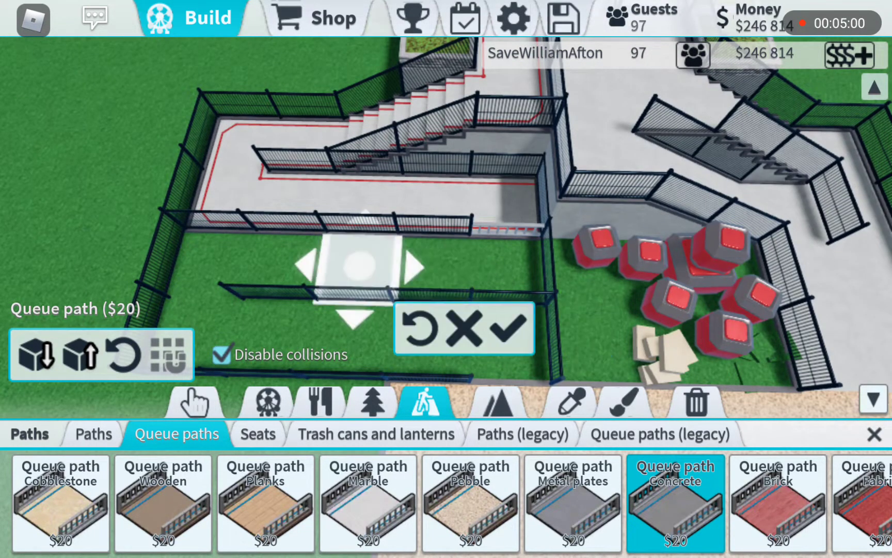
click(512, 328)
click(432, 327)
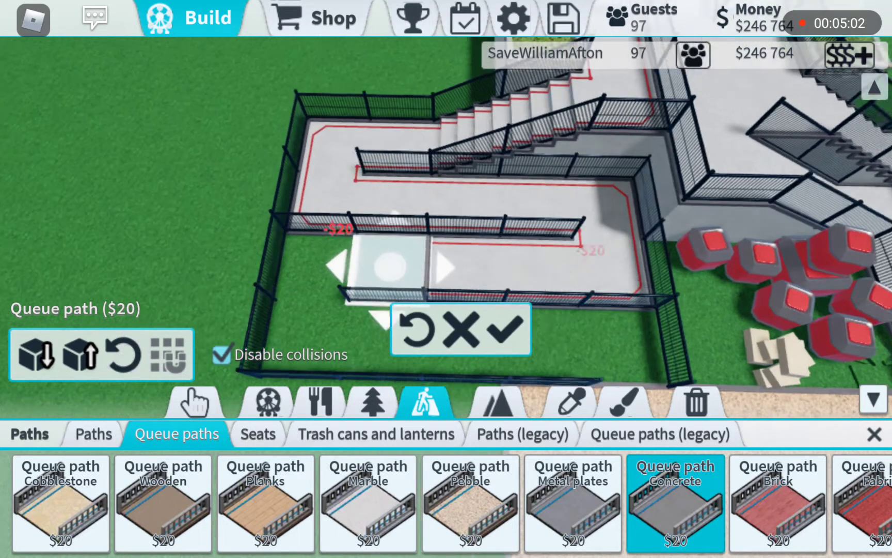
click(379, 317)
click(380, 317)
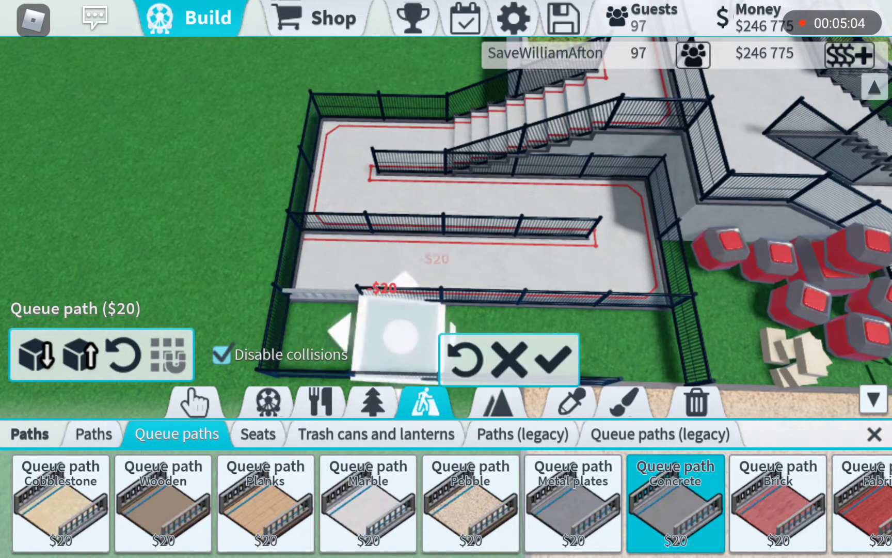
Extend the concrete queue along the bottom lane until it reaches the plaza.
click(554, 357)
click(450, 339)
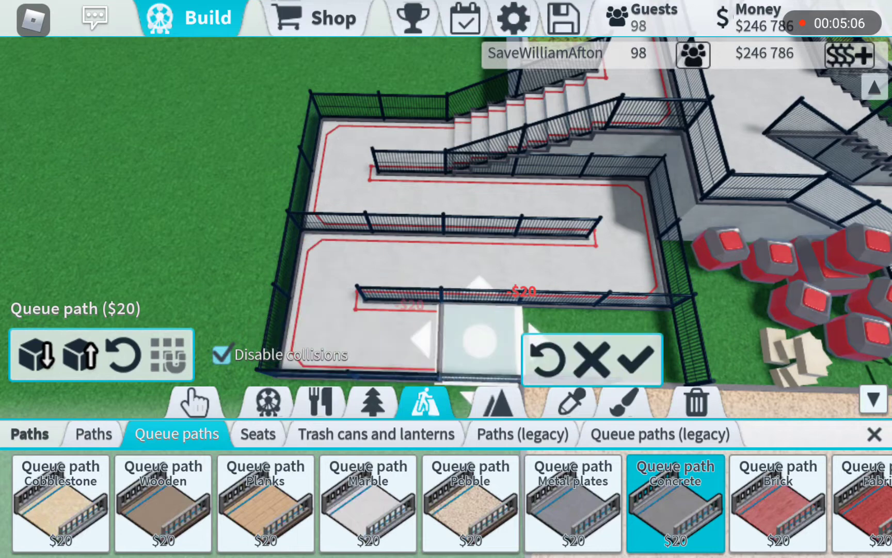
click(537, 335)
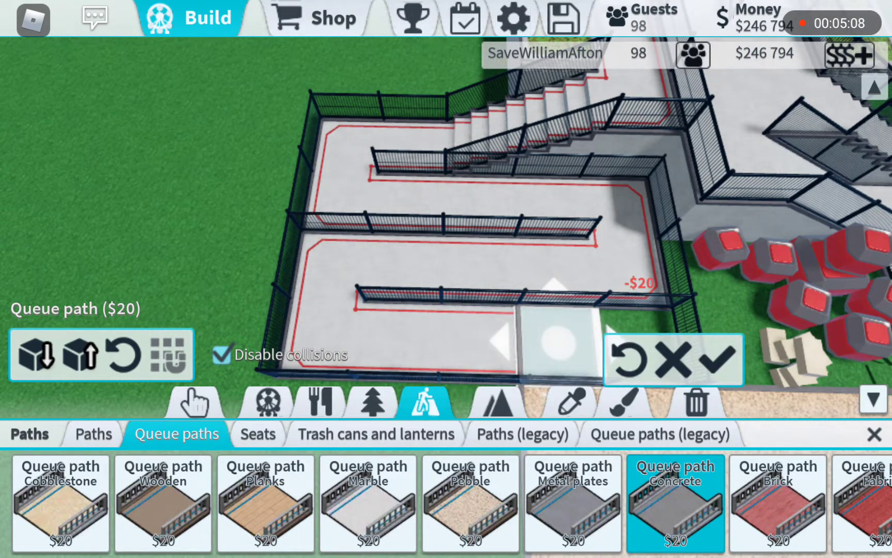
click(717, 358)
click(572, 402)
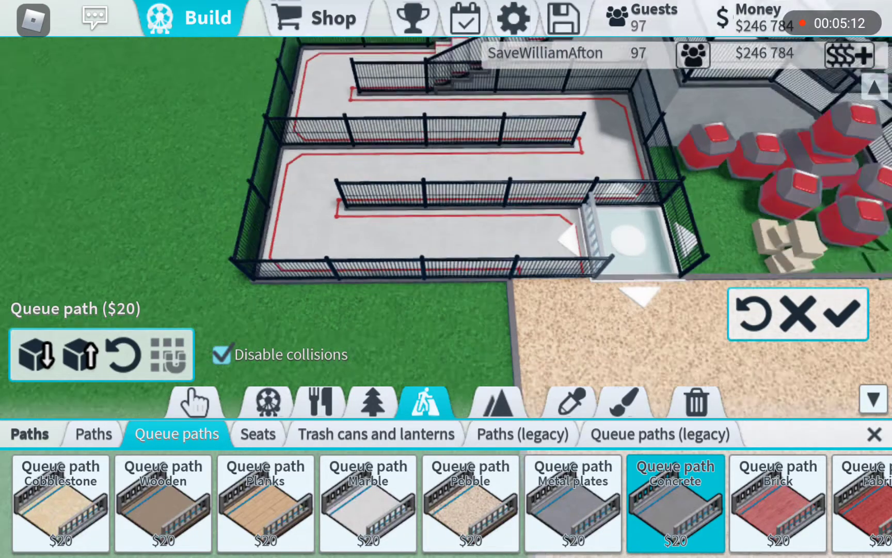
scroll(446, 279, up, 8)
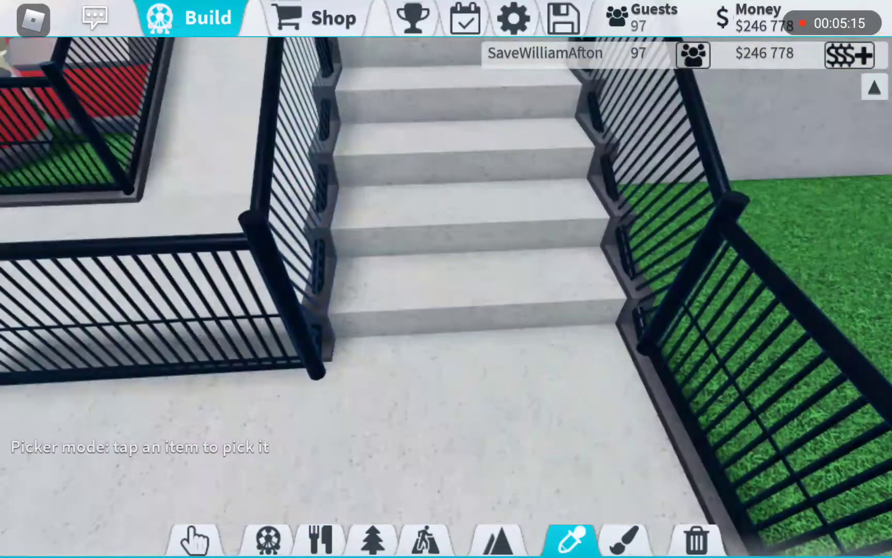
scroll(447, 279, down, 10)
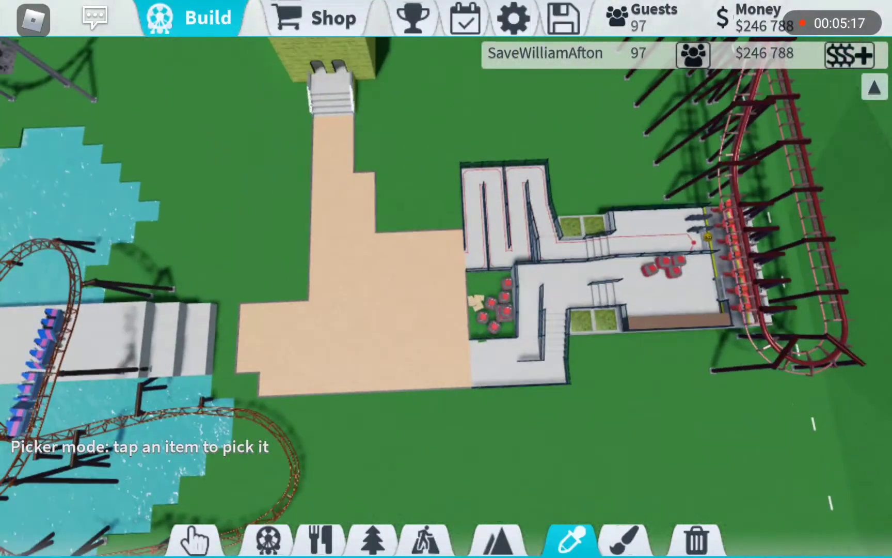
Return to pebble path building and place tiles toward the queue area.
drag(446, 279, 558, 209)
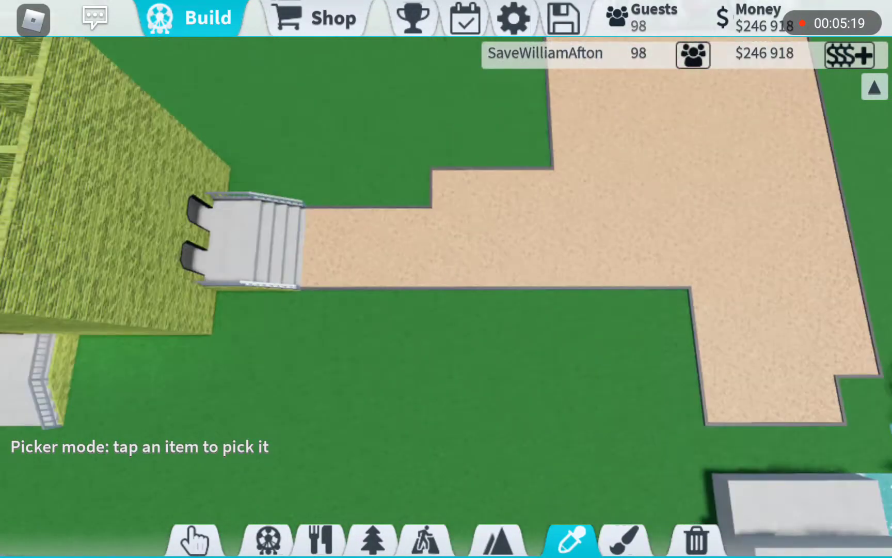
scroll(447, 278, up, 5)
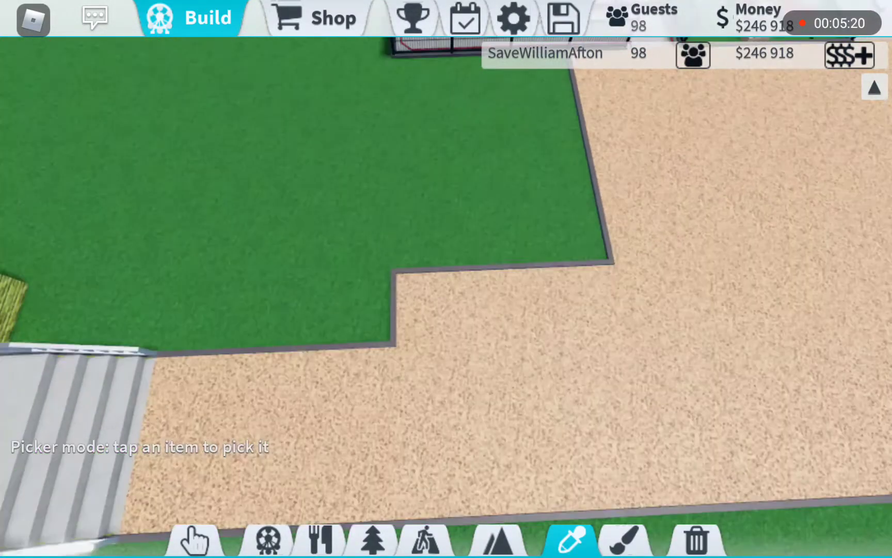
click(696, 539)
drag(446, 209, 474, 293)
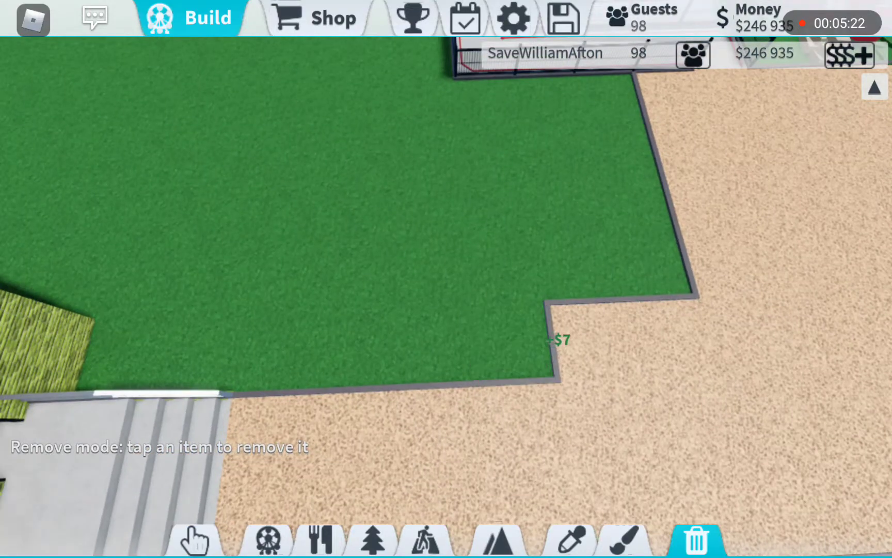
click(626, 540)
click(572, 540)
click(426, 539)
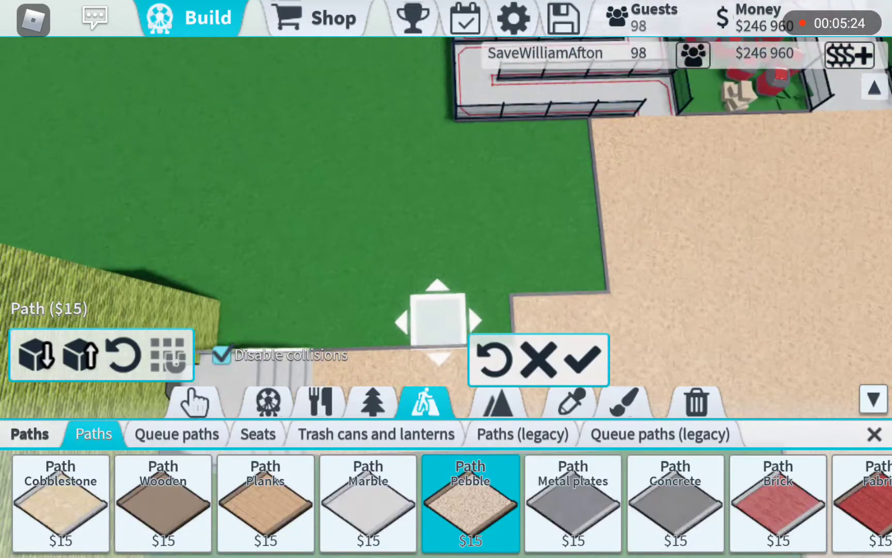
drag(279, 174, 210, 244)
click(509, 320)
click(605, 354)
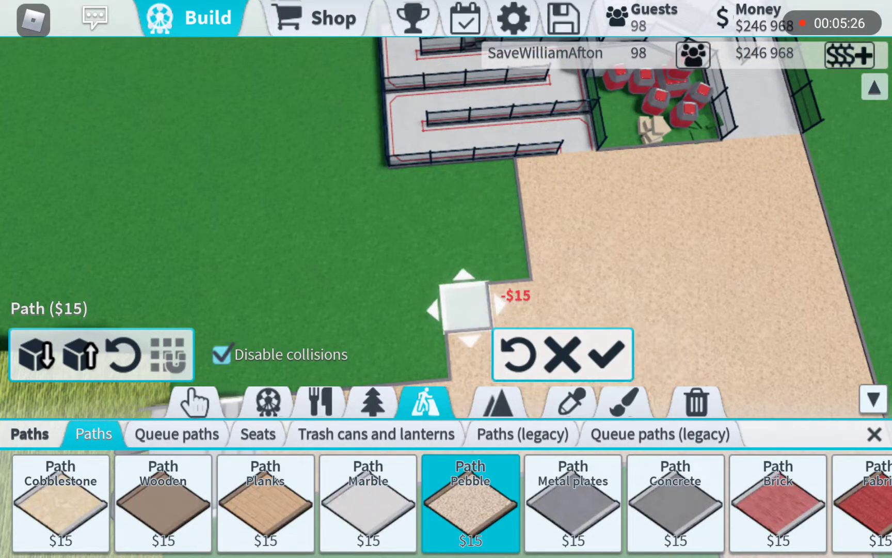
Extend the pebble plaza upward until it meets the queue fence.
click(464, 307)
click(482, 266)
click(499, 216)
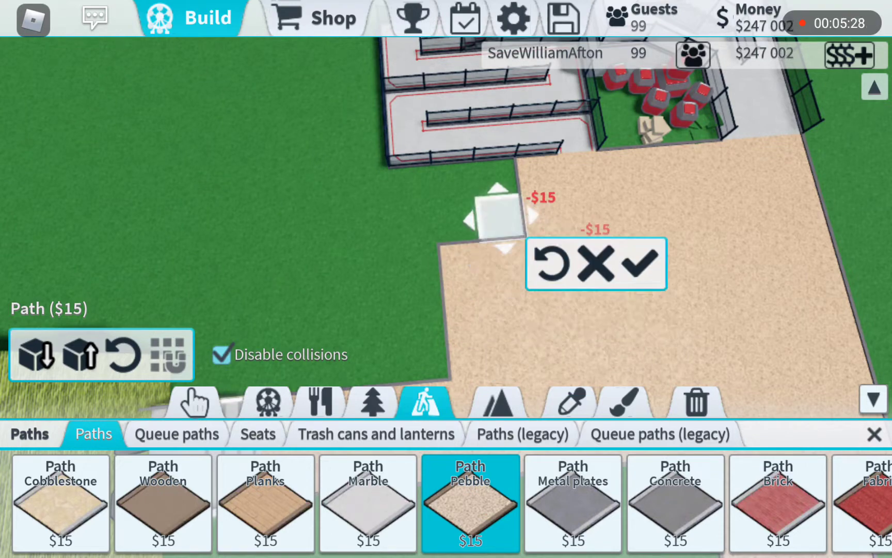
click(481, 181)
click(495, 174)
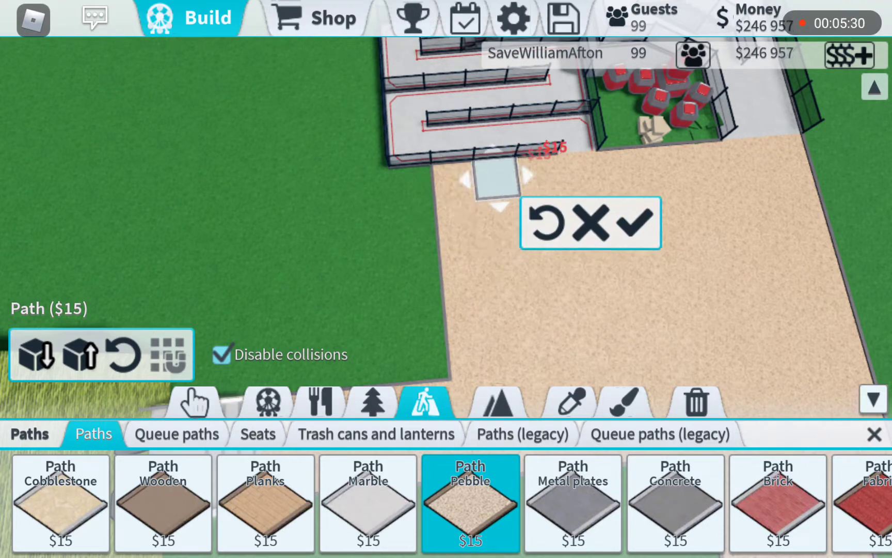
click(572, 402)
click(195, 537)
scroll(446, 279, down, 3)
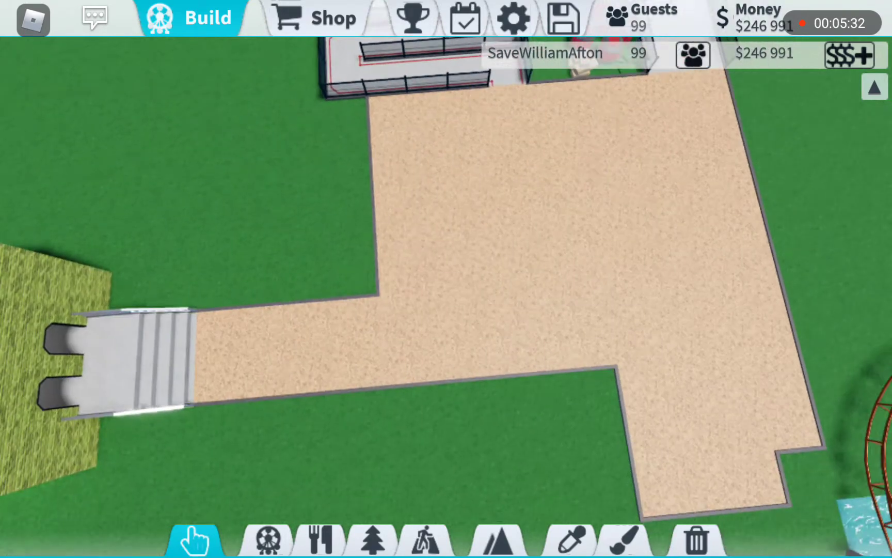
scroll(447, 279, down, 3)
scroll(446, 279, up, 4)
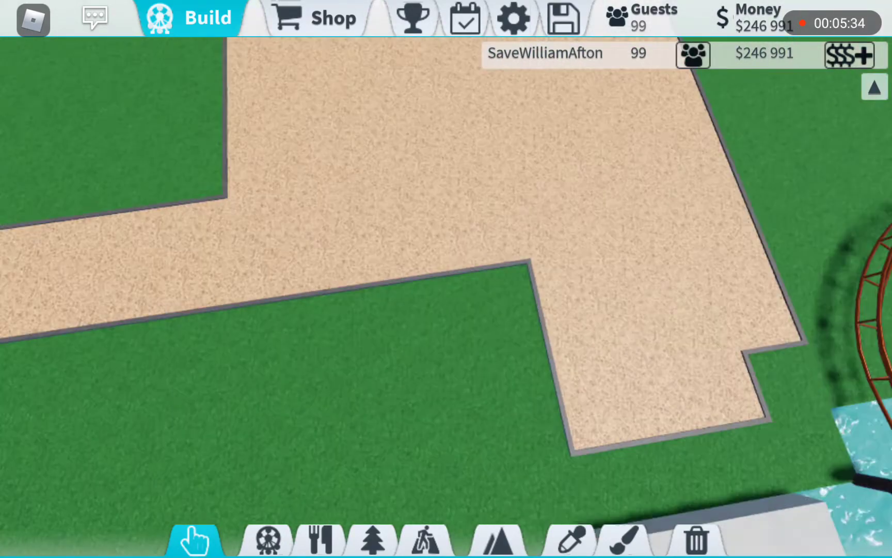
Copy the pebble path and extend the plaza along its lower edge.
click(572, 540)
click(446, 279)
drag(279, 209, 446, 209)
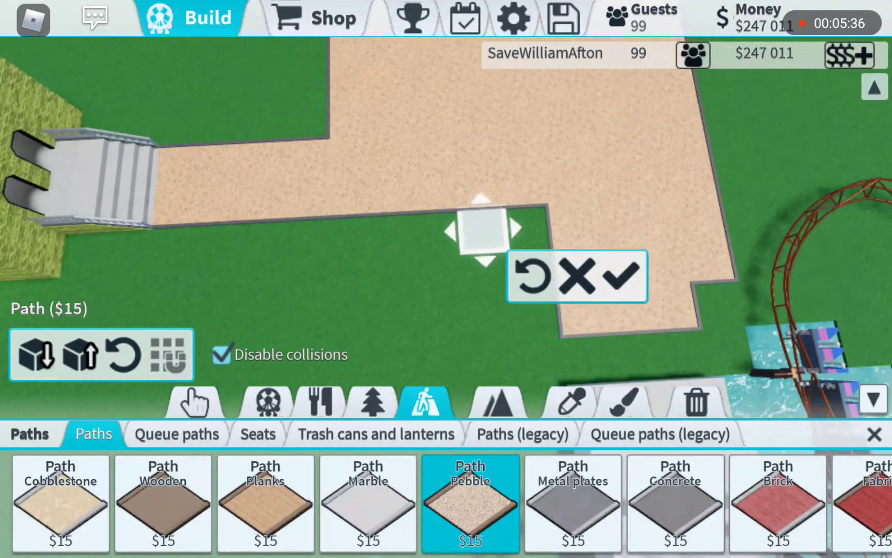
click(624, 277)
click(624, 300)
click(628, 321)
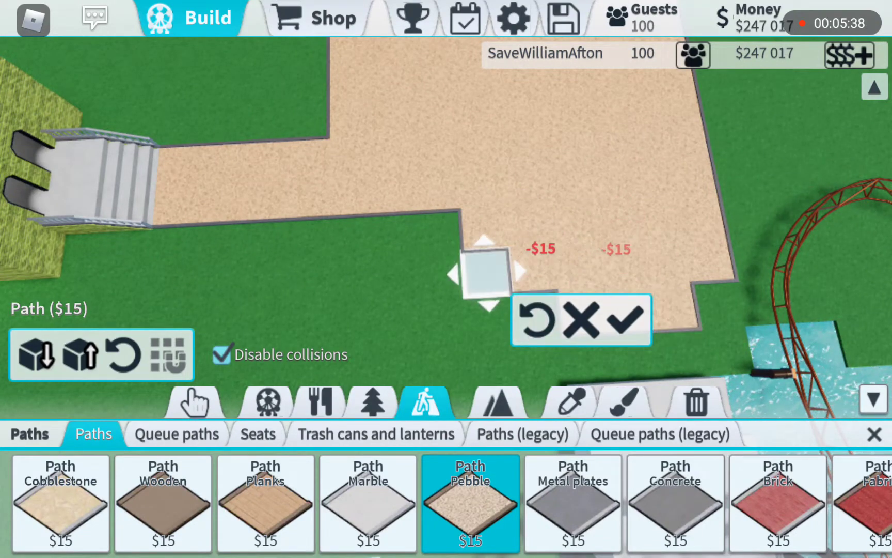
click(486, 273)
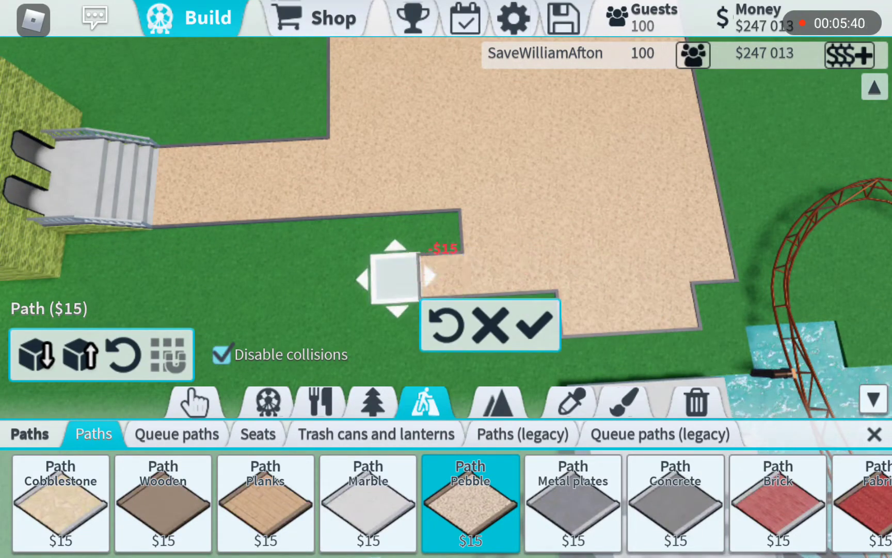
Fill the green notch in the plaza with four pebble tiles.
click(396, 276)
click(348, 277)
click(391, 233)
click(440, 234)
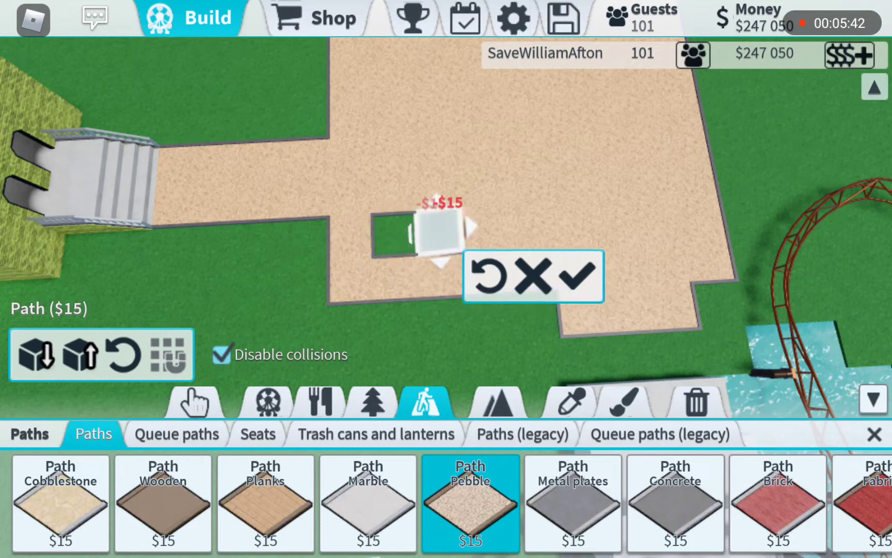
Copy the adjacent pebble path and fill the square green hole.
click(523, 433)
click(572, 403)
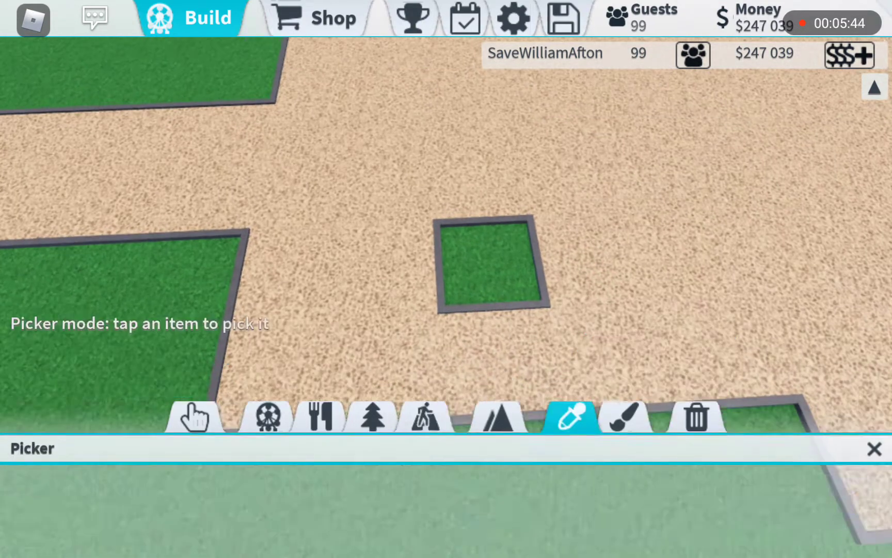
click(874, 448)
click(486, 264)
click(669, 328)
click(572, 416)
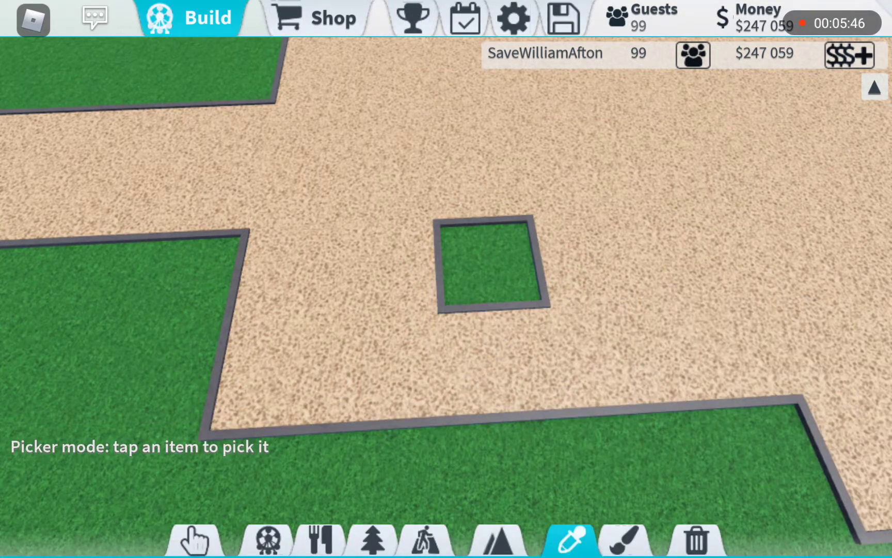
click(485, 263)
click(660, 331)
click(571, 402)
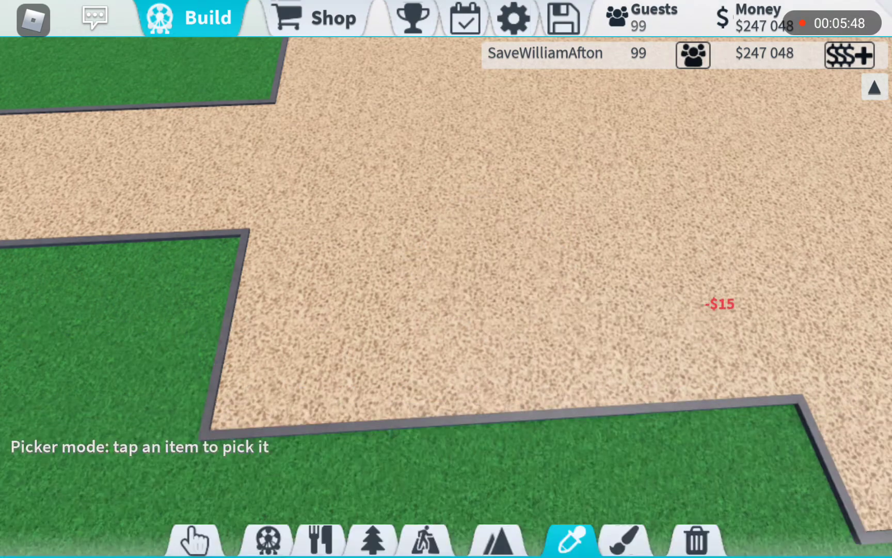
scroll(446, 279, down, 8)
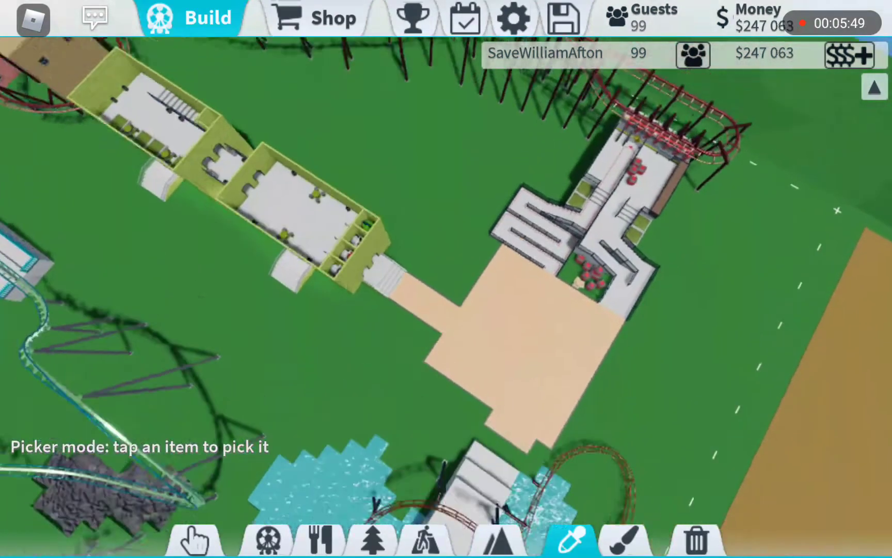
key(w)
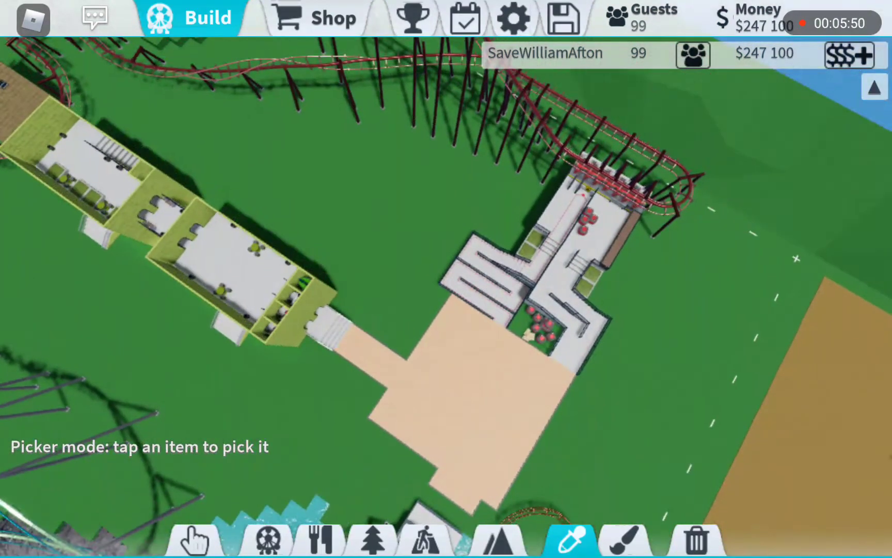
key(Escape)
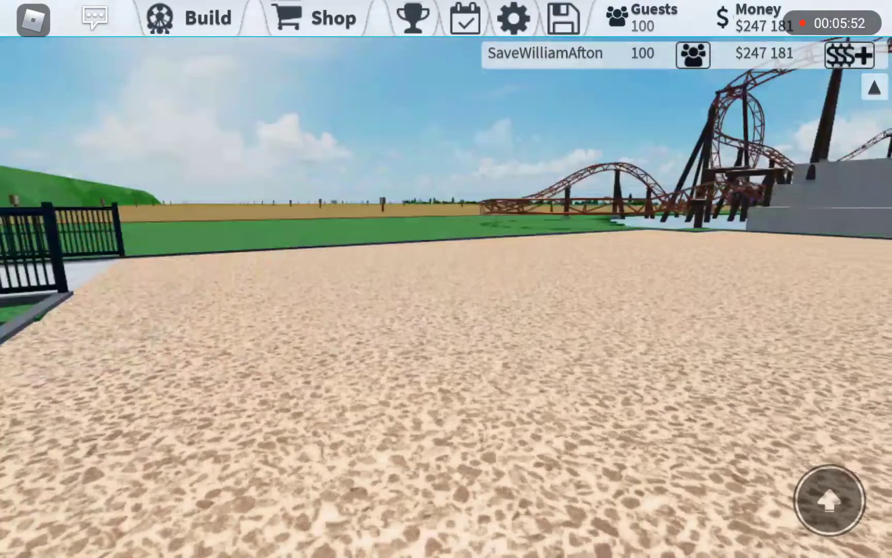
drag(627, 314, 279, 313)
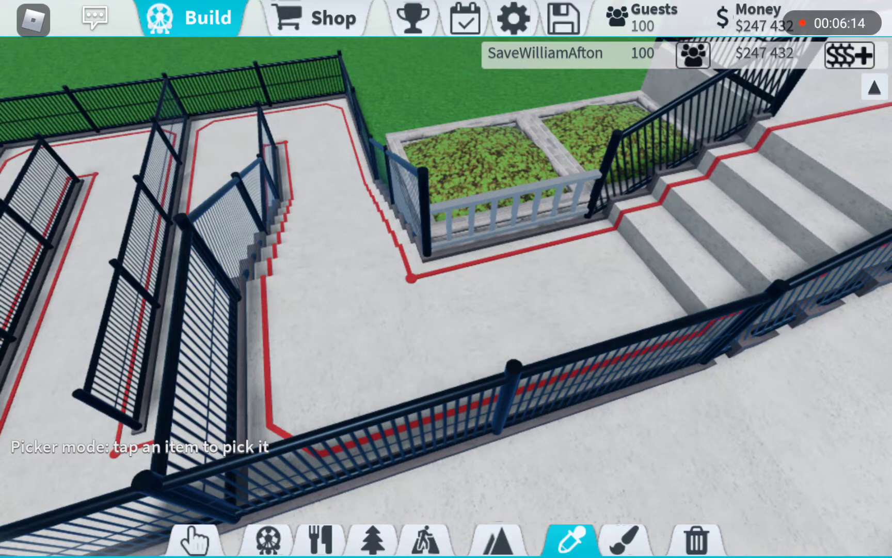
Copy the metal fence and place three segments around the grassy planter's edges.
click(447, 231)
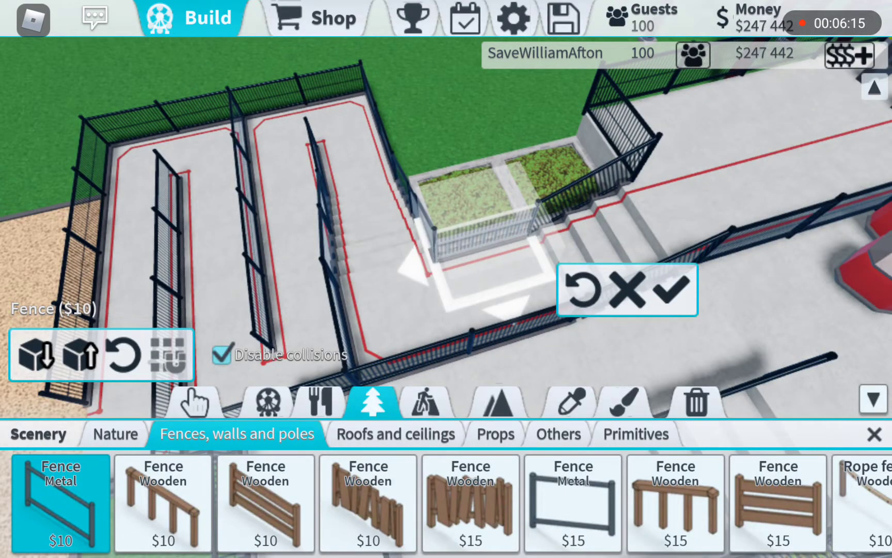
click(671, 289)
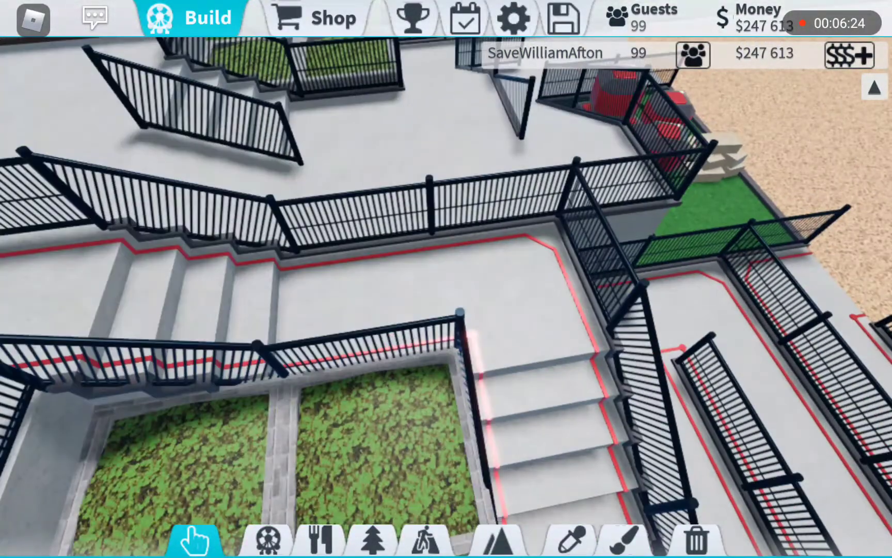
click(572, 539)
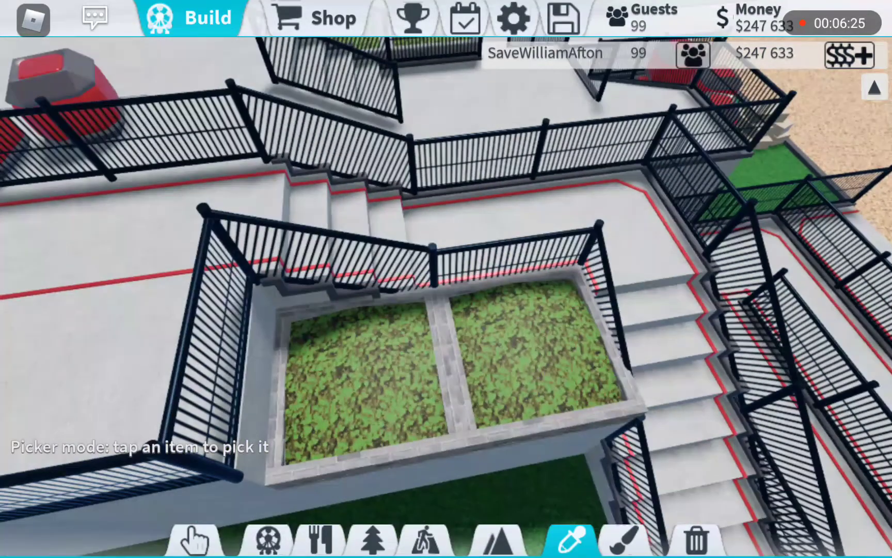
click(432, 268)
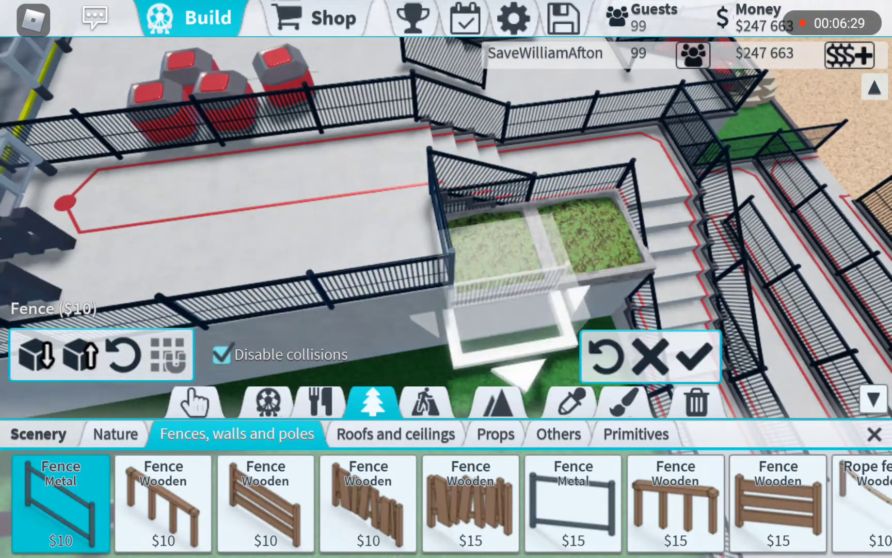
click(694, 355)
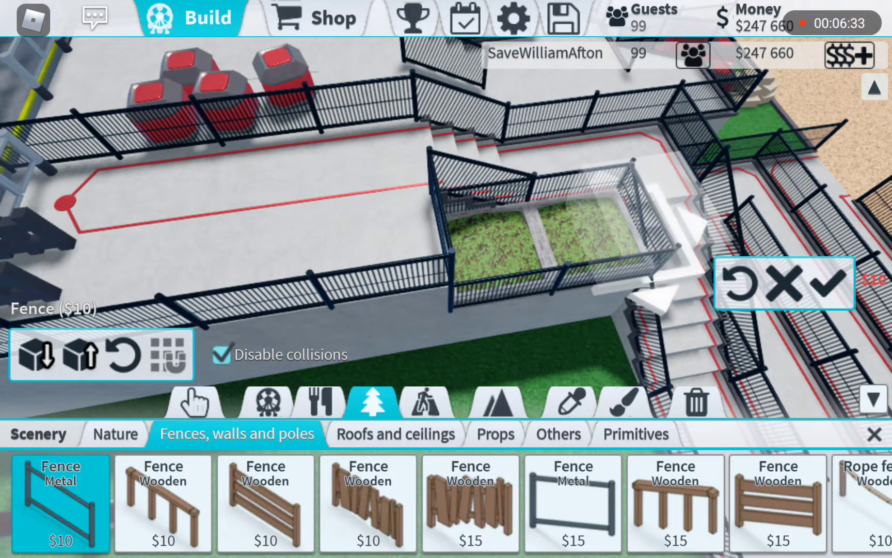
click(829, 282)
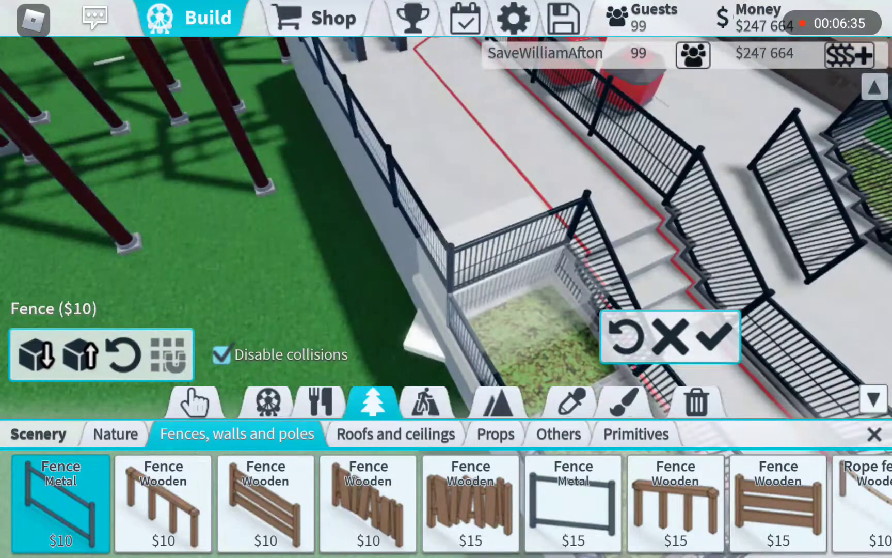
click(571, 402)
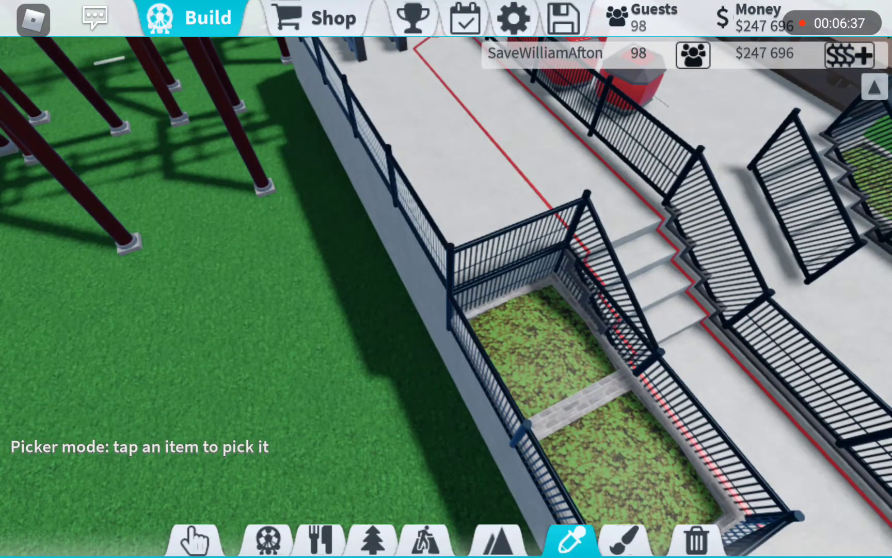
click(196, 540)
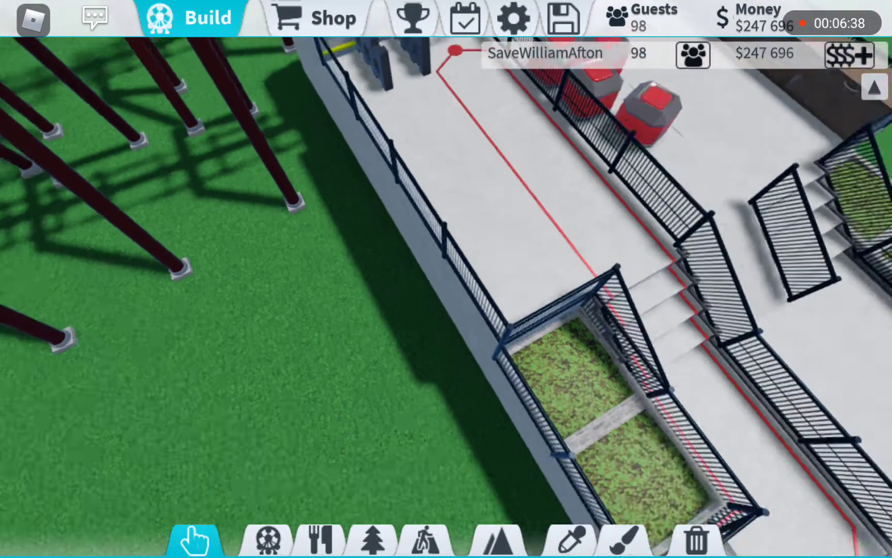
scroll(446, 279, down, 5)
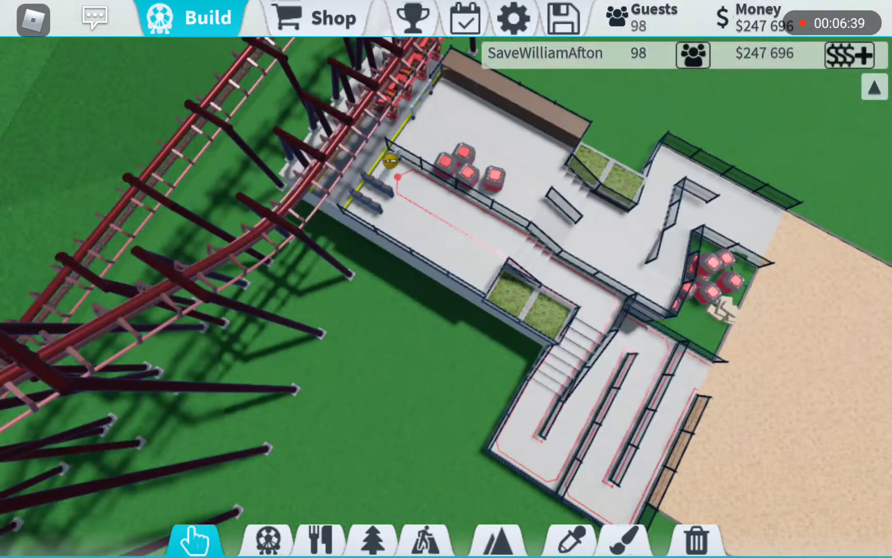